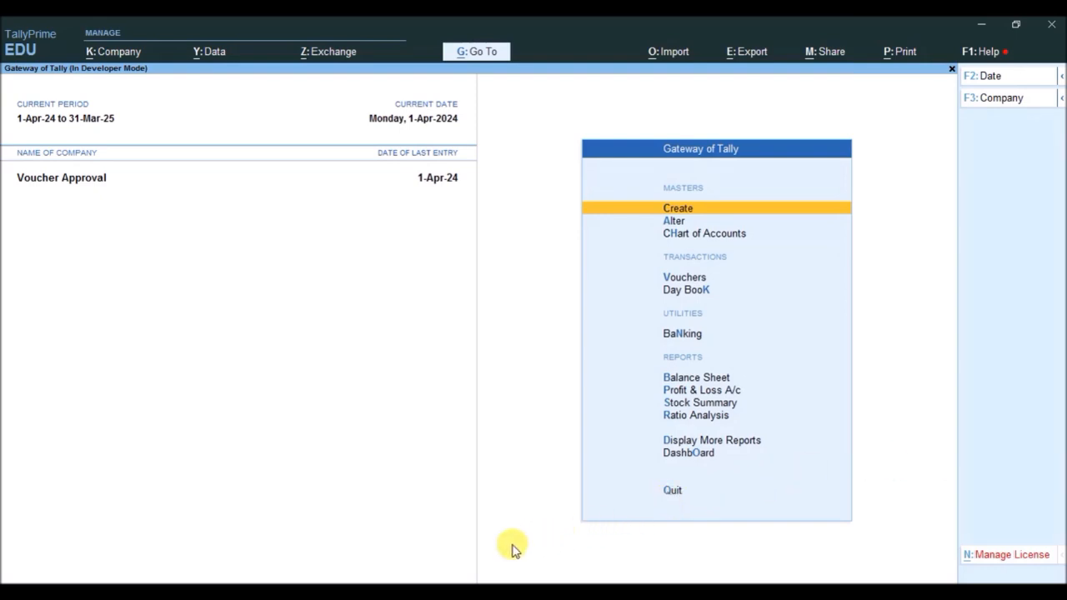
- In File Explorer, copy the full path of VoucherApproval_Prime.txt from the object name in the file's security properties
{"action": "left_click", "coordinate": [473, 593]}
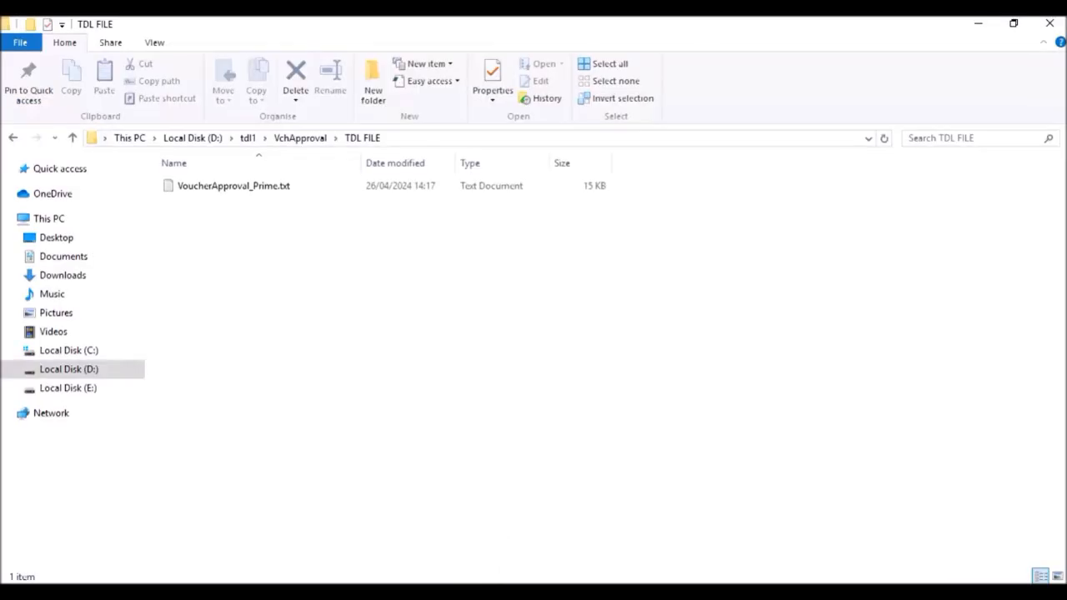
{"action": "left_click", "coordinate": [222, 188]}
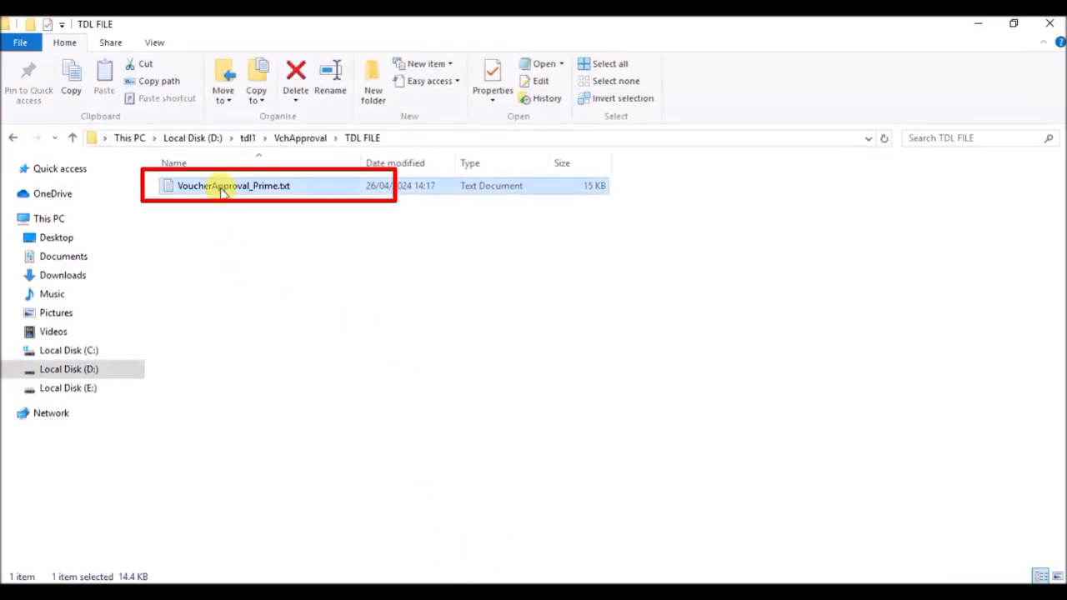
{"action": "right_click", "coordinate": [222, 191]}
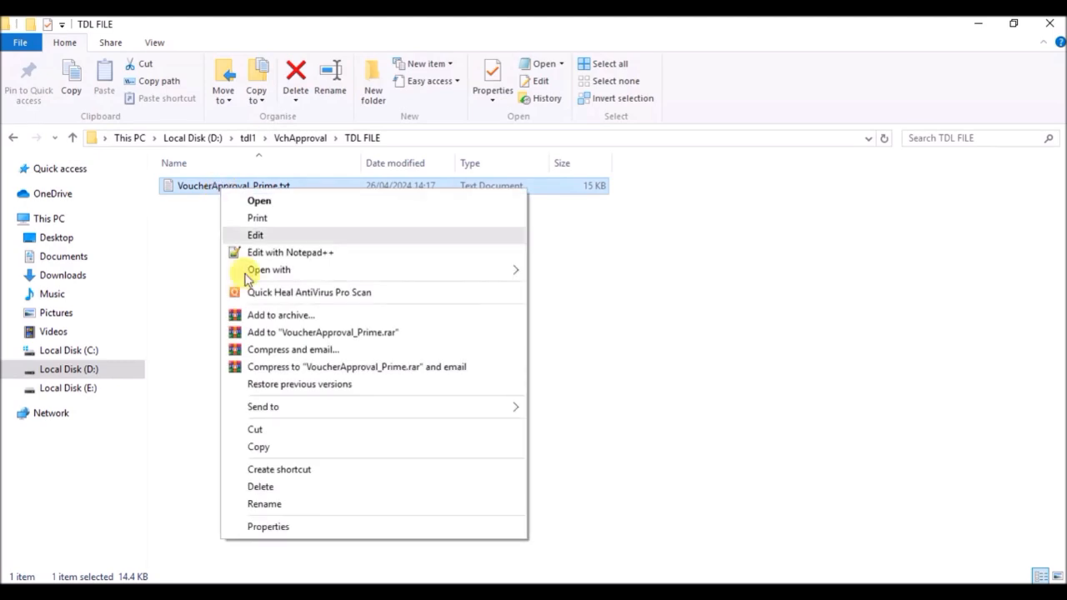
{"action": "left_click", "coordinate": [278, 526]}
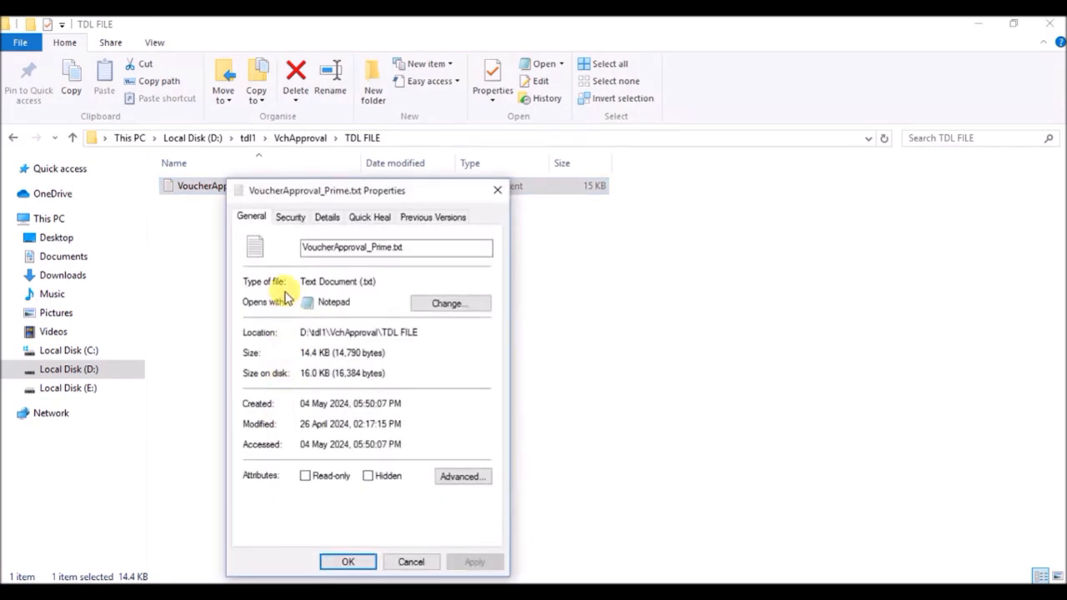
{"action": "left_click", "coordinate": [287, 218]}
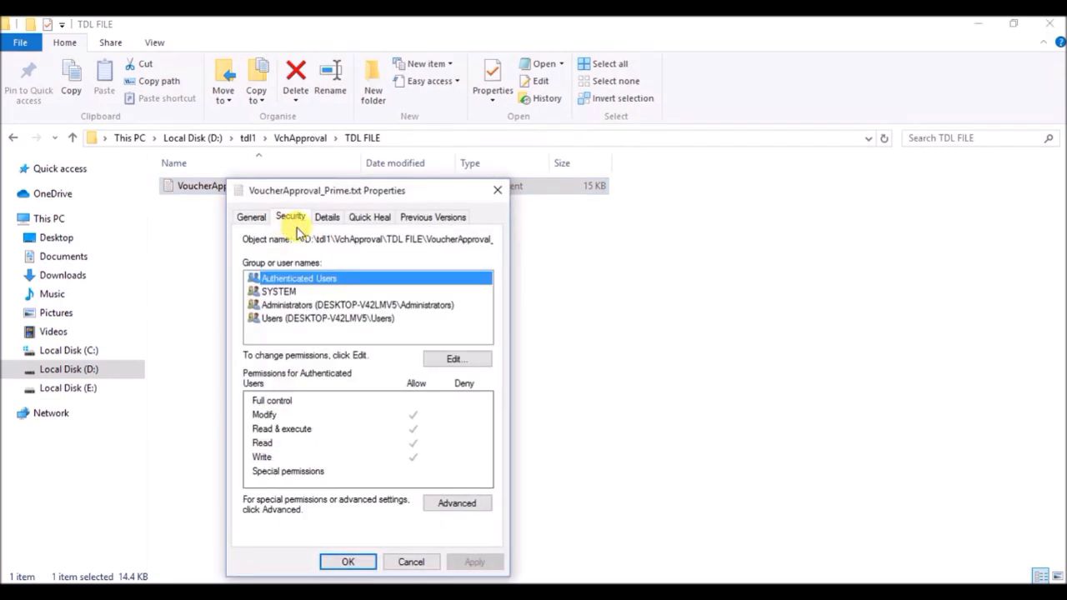
{"action": "left_click", "coordinate": [307, 239]}
{"action": "left_click_drag", "start_coordinate": [307, 239], "coordinate": [519, 242]}
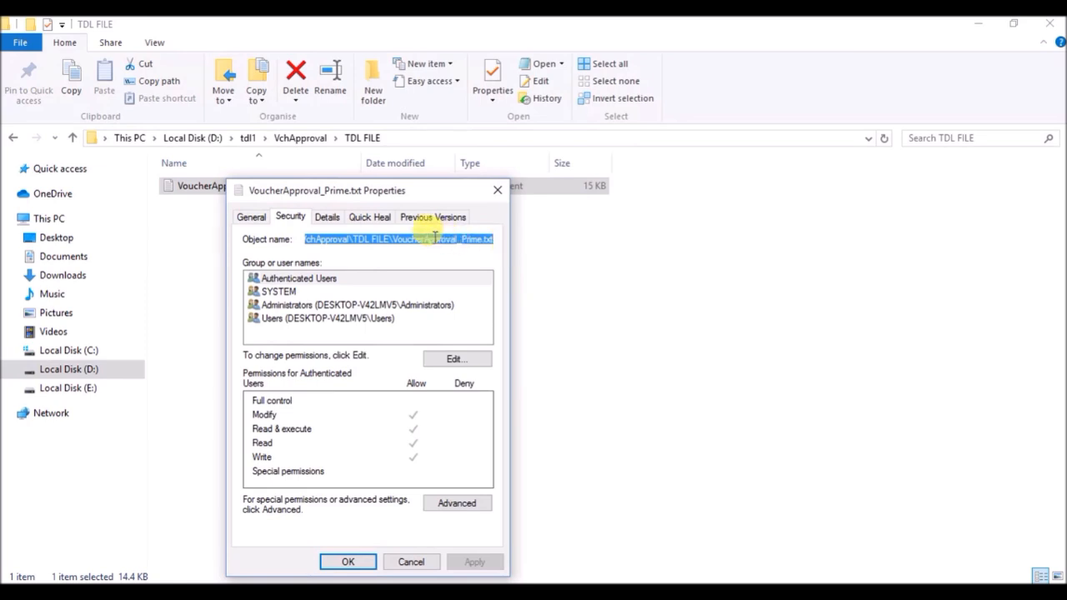
{"action": "right_click", "coordinate": [434, 237]}
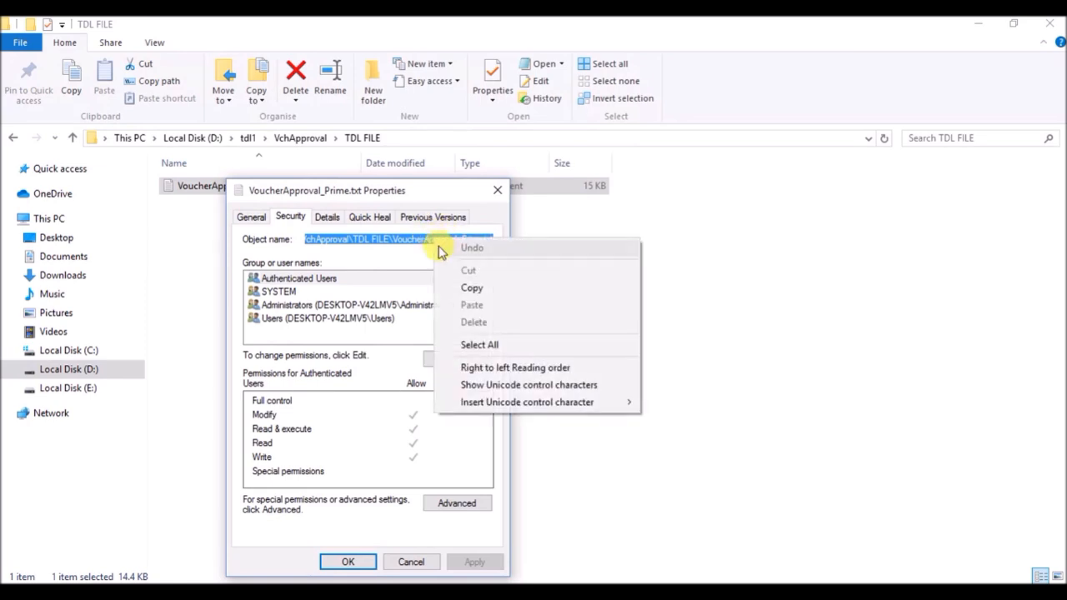
{"action": "left_click", "coordinate": [447, 283]}
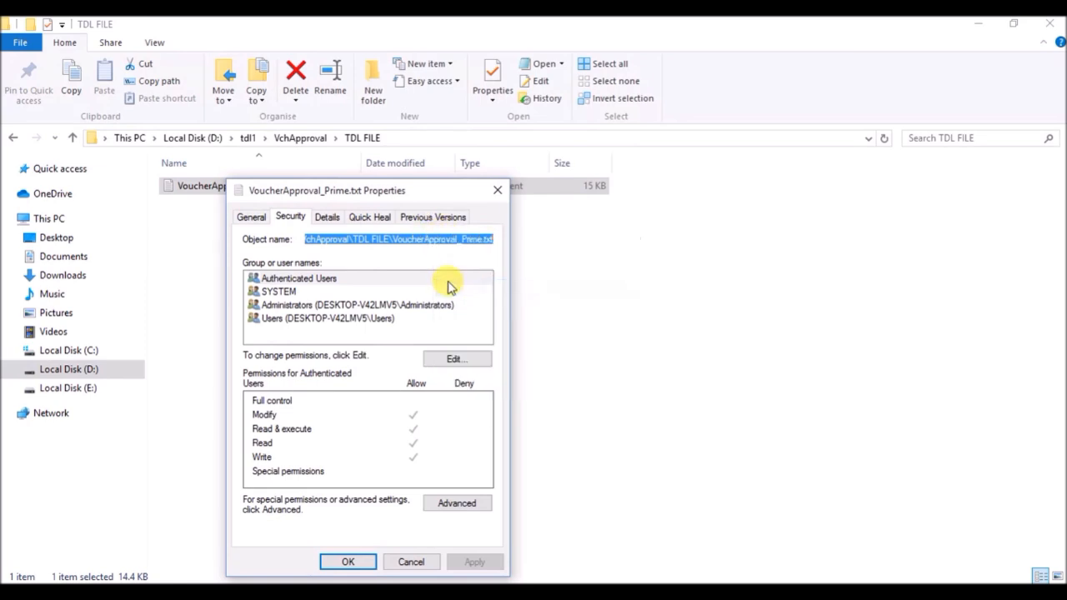
{"action": "left_click", "coordinate": [497, 191]}
- Switch to TallyPrime and load D:\tdl1\VchApproval\TDL FILE\VoucherApproval_Prime.txt as a local TDL, with loading on startup set to Yes
{"action": "left_click", "coordinate": [461, 591]}
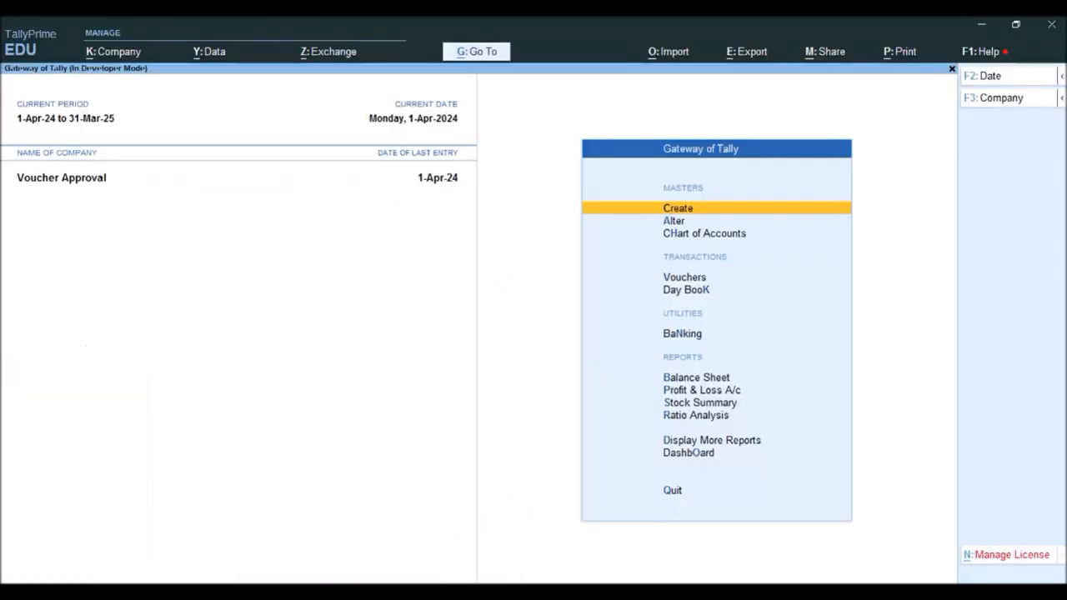
{"action": "left_click", "coordinate": [980, 54]}
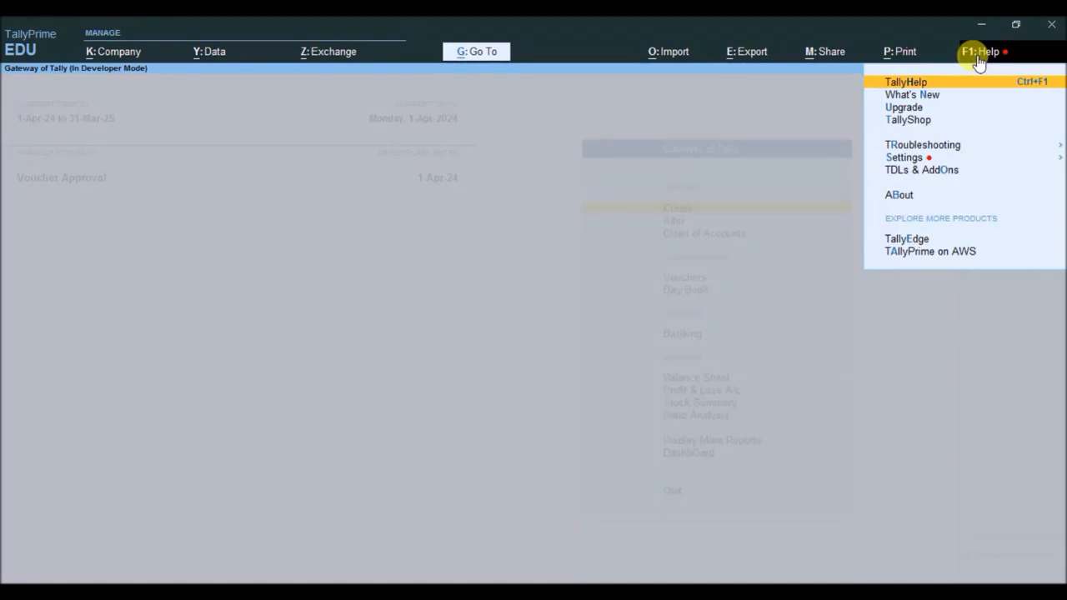
{"action": "left_click", "coordinate": [948, 174]}
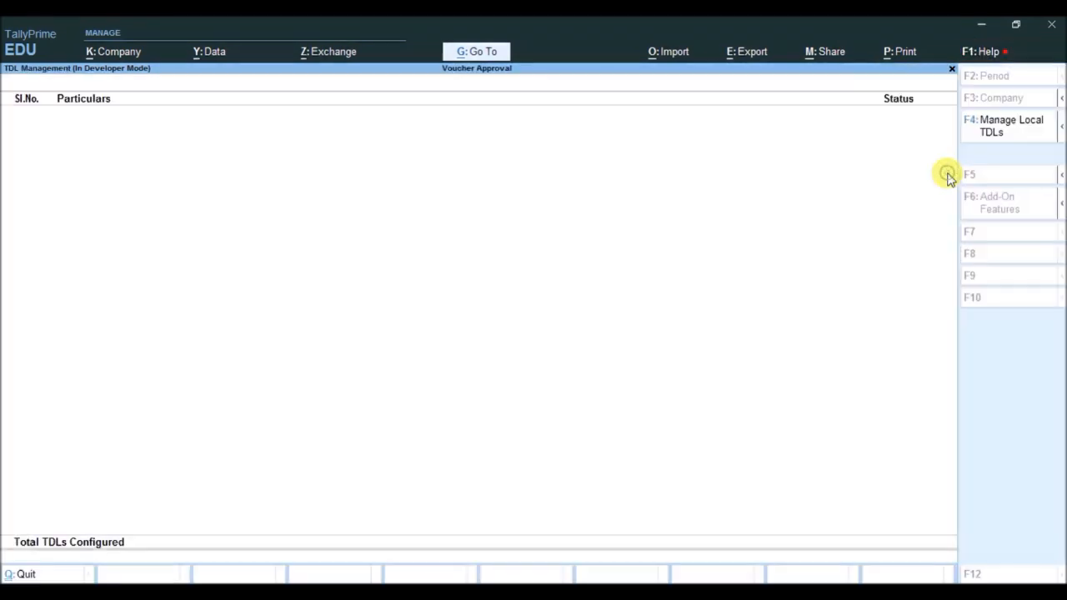
{"action": "left_click", "coordinate": [992, 133]}
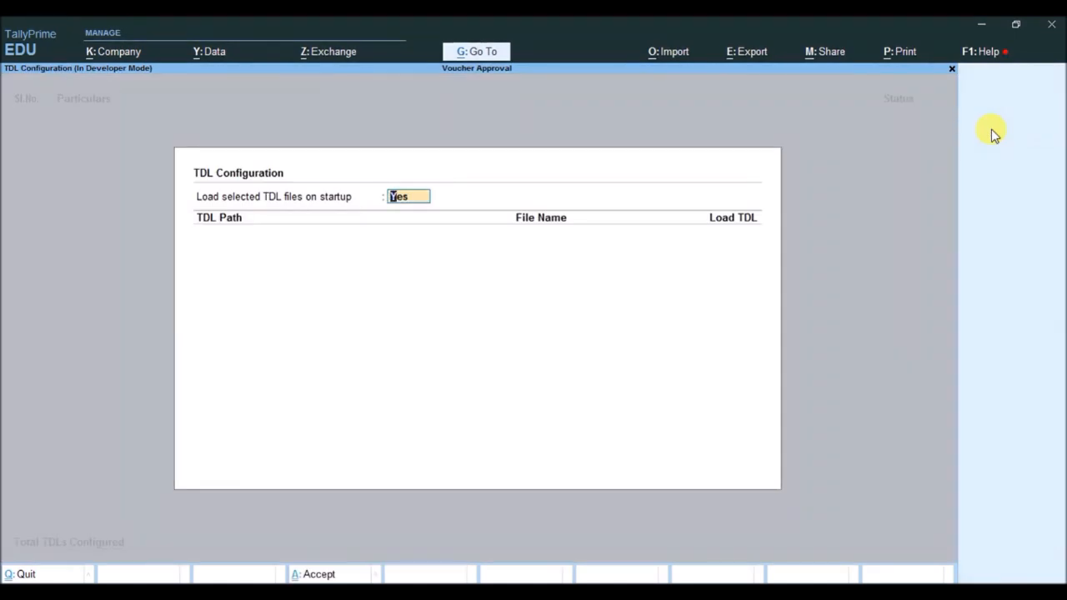
{"action": "key", "text": "Return"}
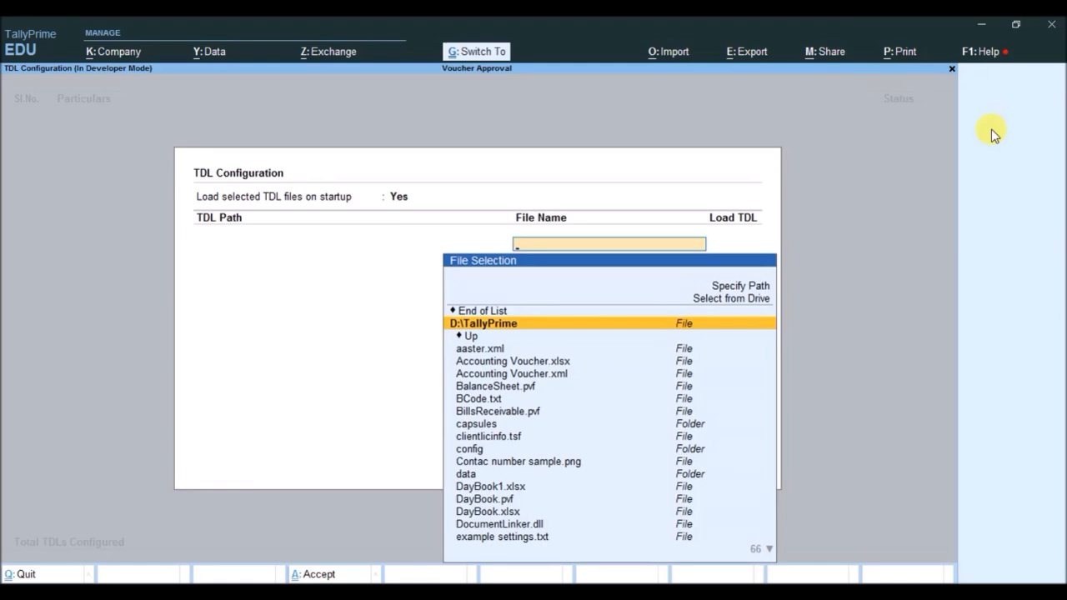
{"action": "key", "text": "ctrl+v"}
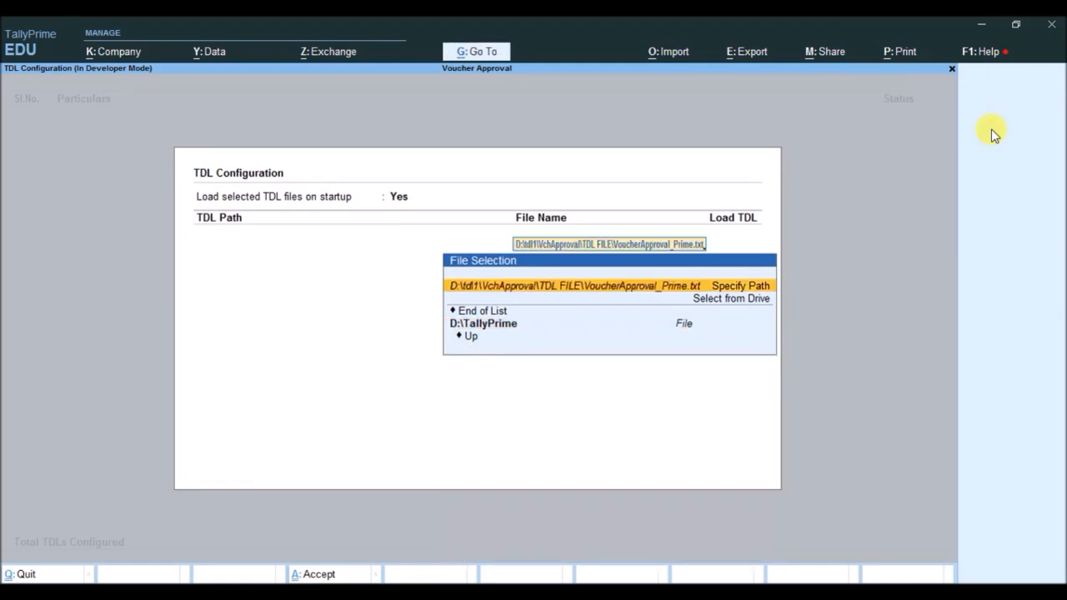
{"action": "key", "text": "Return"}
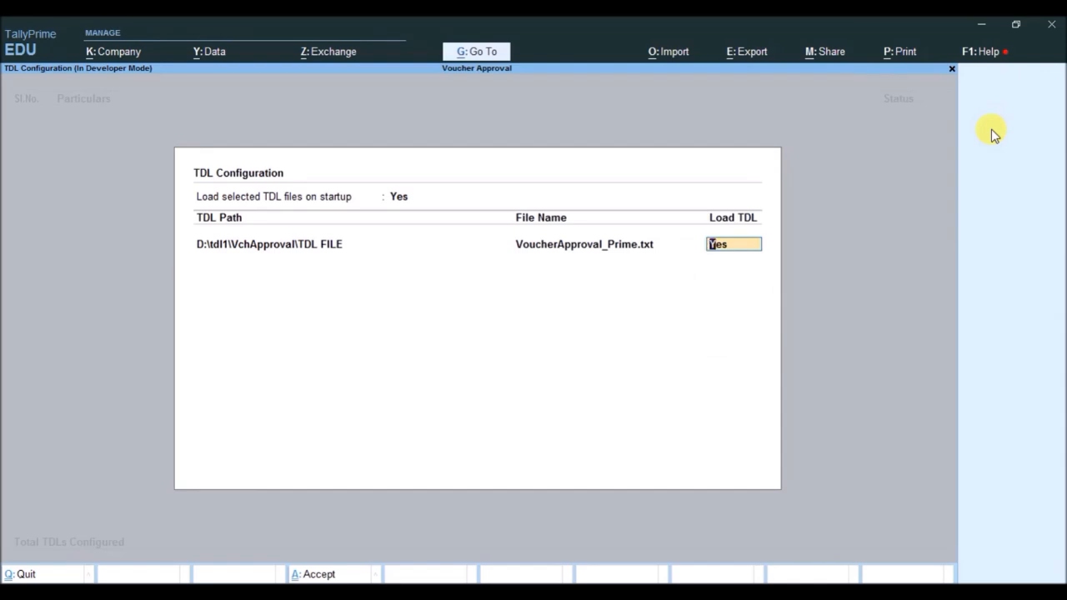
{"action": "key", "text": "Return"}
{"action": "key", "text": "Return"}
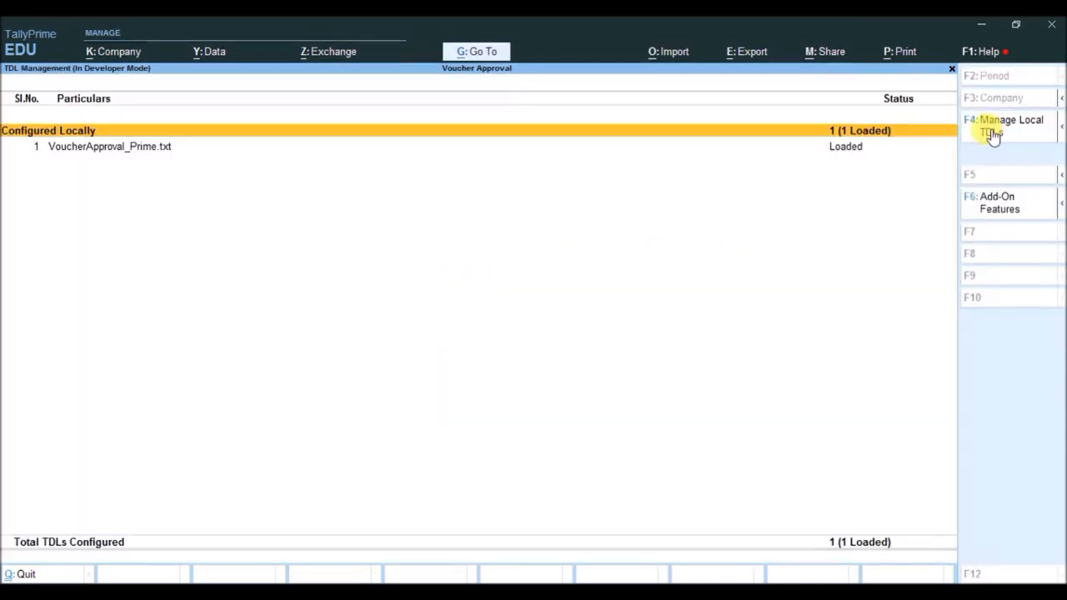
- Set Enable Voucher Approval Controls to Yes in the add-on features, leaving checking before approval at No, and return to the Gateway
{"action": "key", "text": "Down"}
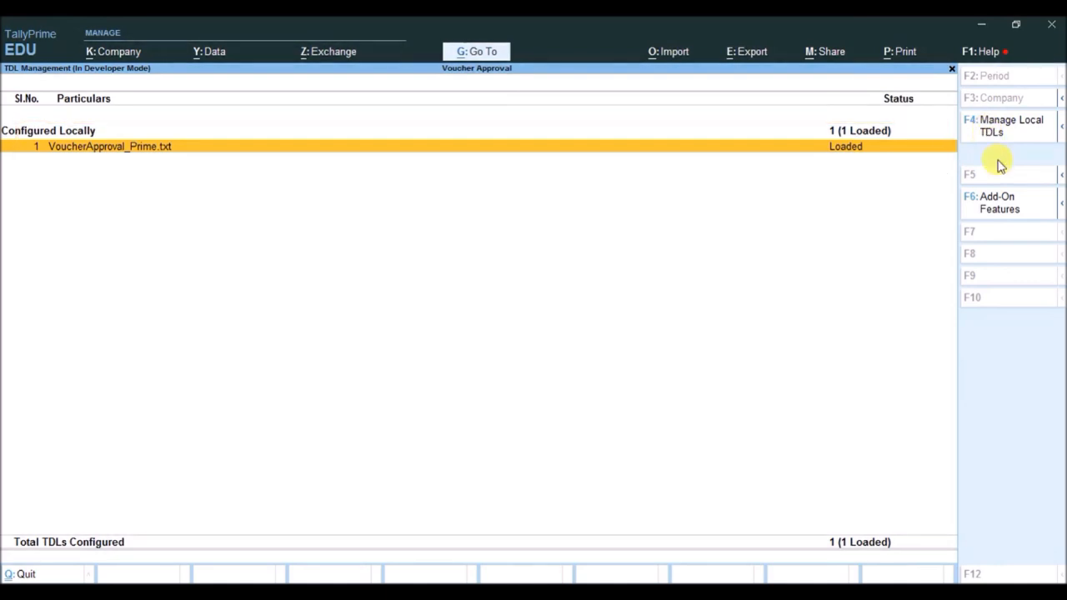
{"action": "left_click", "coordinate": [996, 206]}
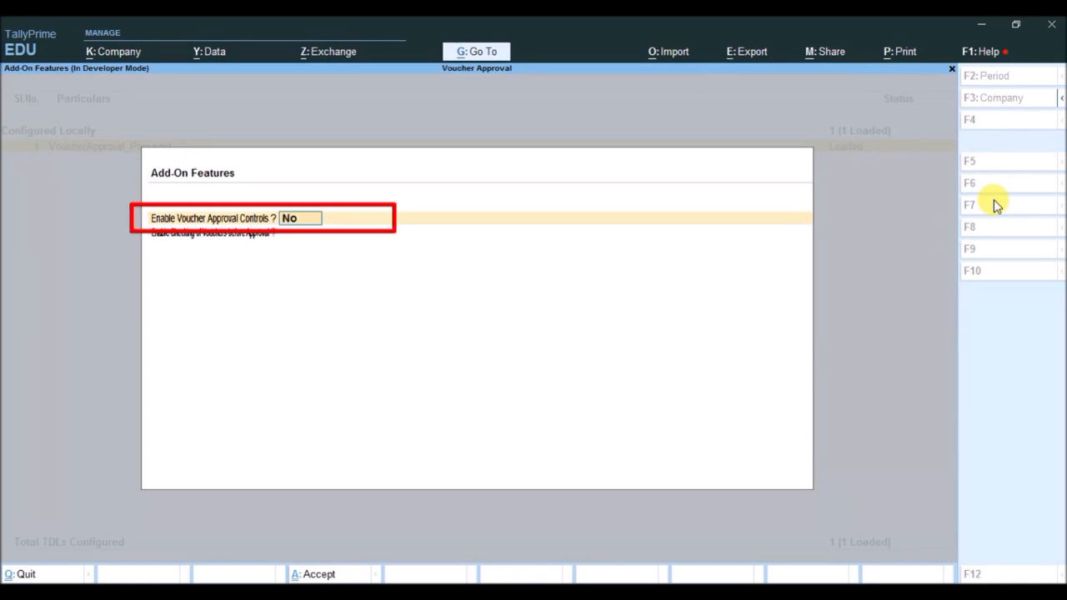
{"action": "type", "text": "yes"}
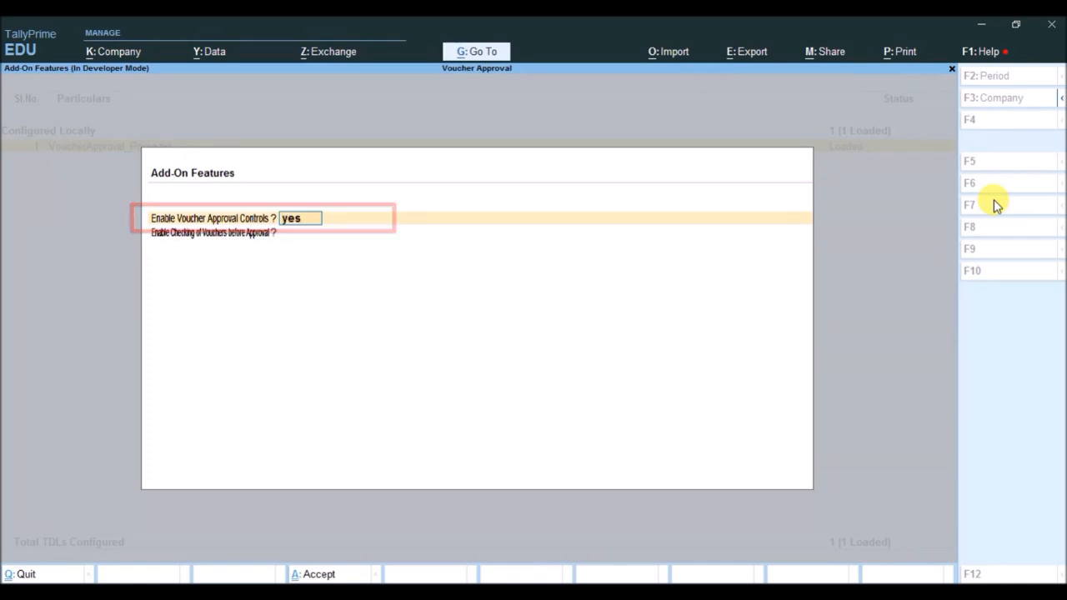
{"action": "key", "text": "Return"}
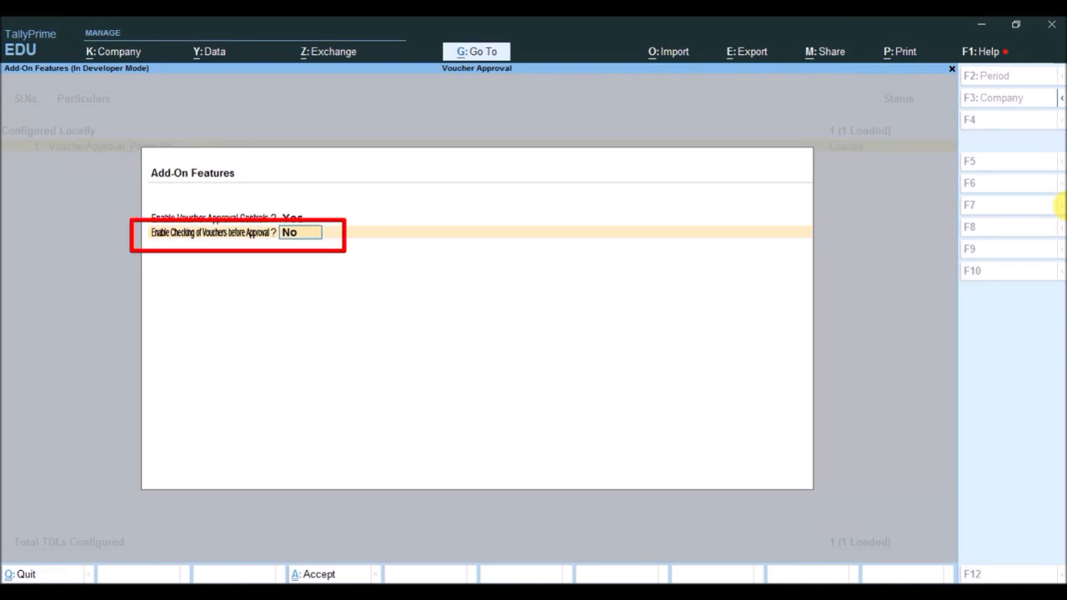
{"action": "key", "text": "Return"}
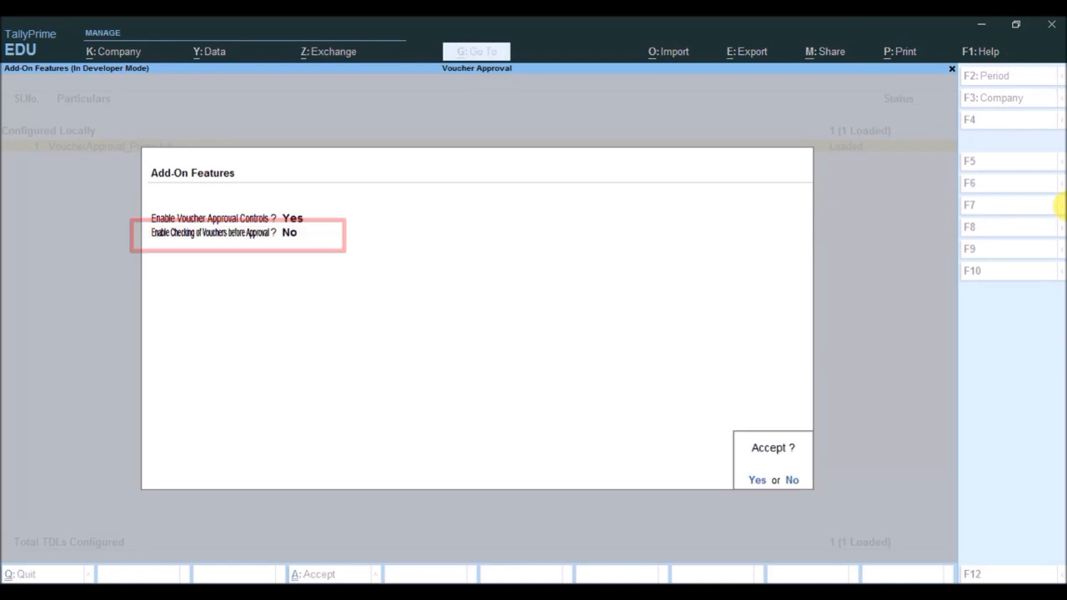
{"action": "key", "text": "Return"}
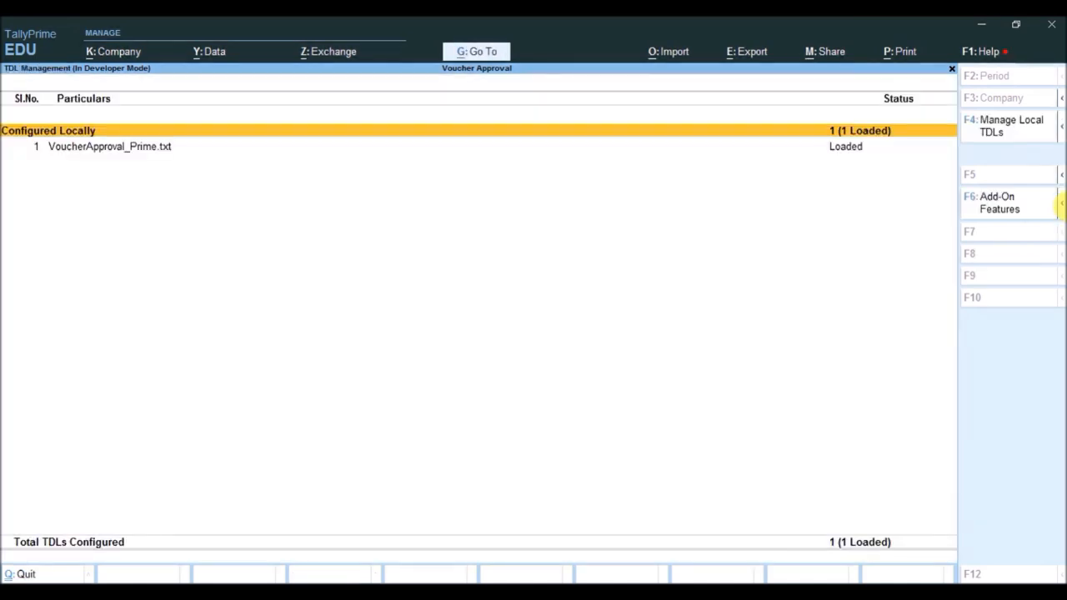
{"action": "key", "text": "Escape"}
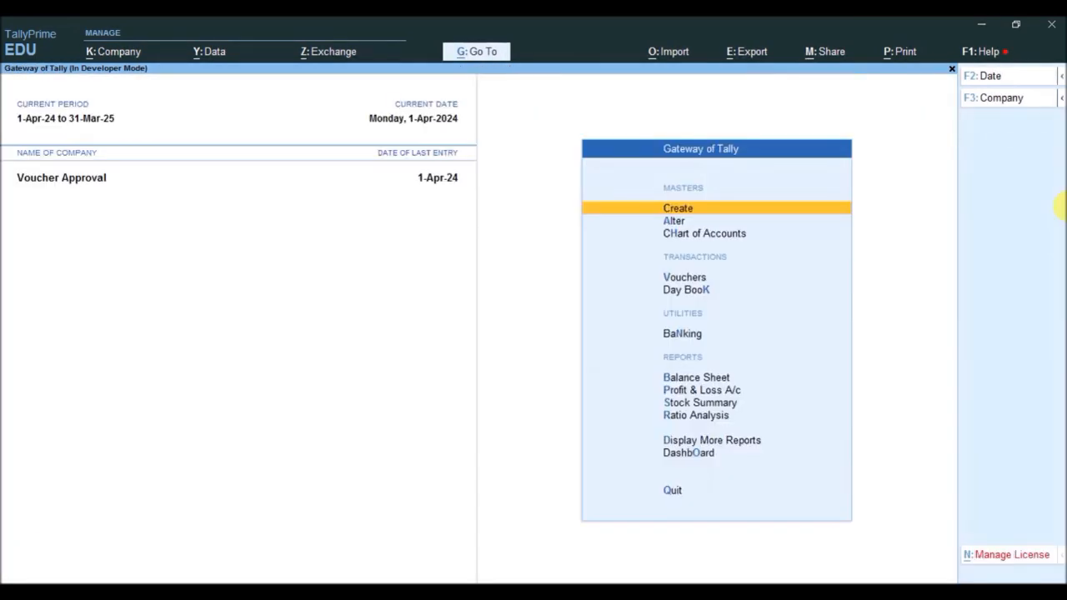
- Examine the Vouchers for Approval and Vouchers for Checking entries among the additional exception reports
{"action": "key", "text": "Up"}
{"action": "key", "text": "Up"}
{"action": "key", "text": "Up"}
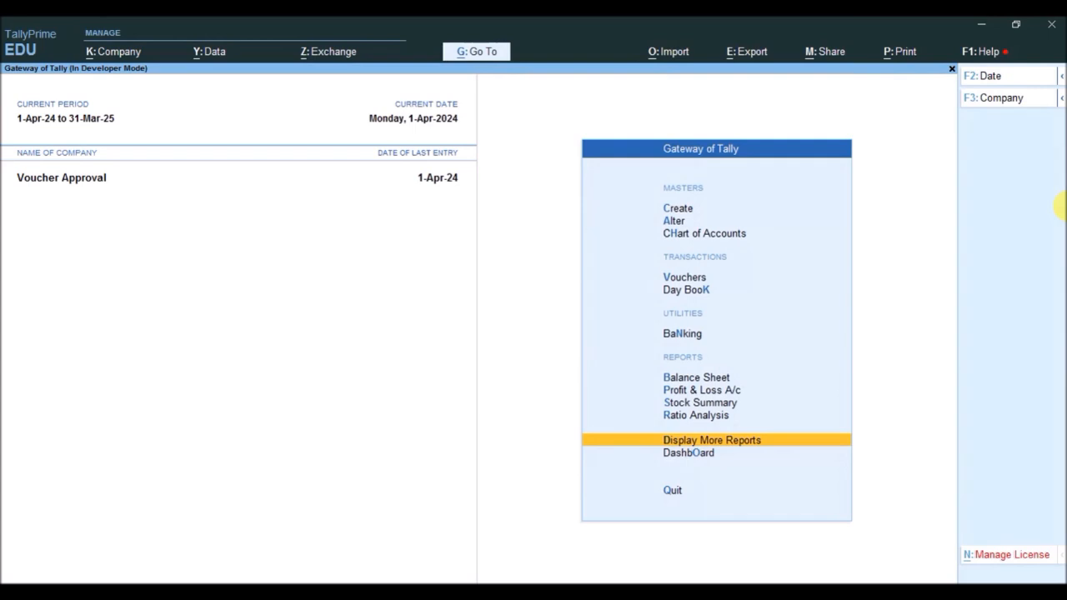
{"action": "key", "text": "Return"}
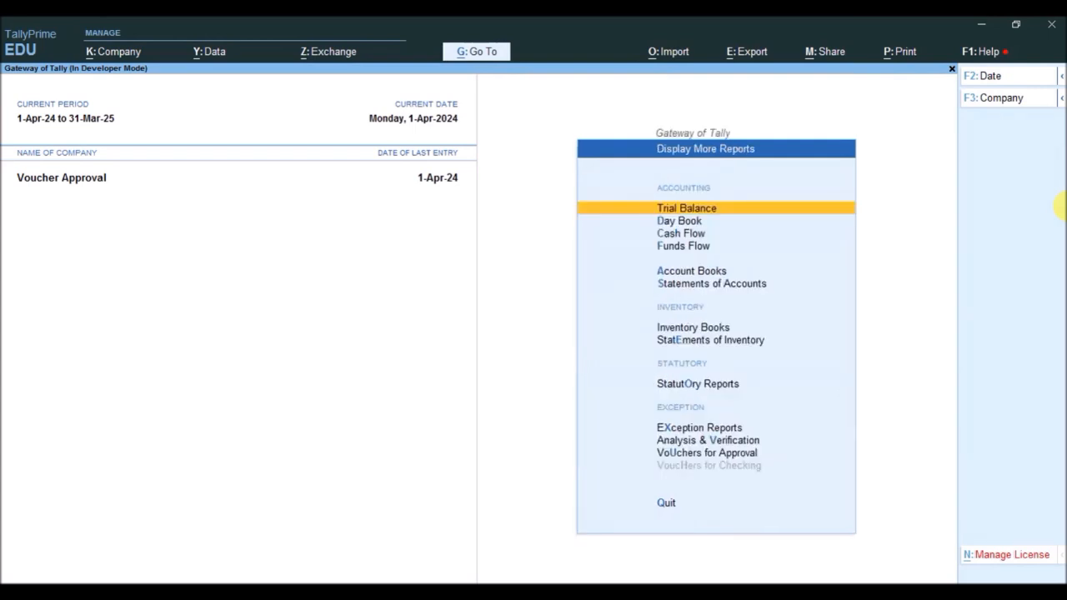
{"action": "key", "text": "Up"}
{"action": "key", "text": "Up"}
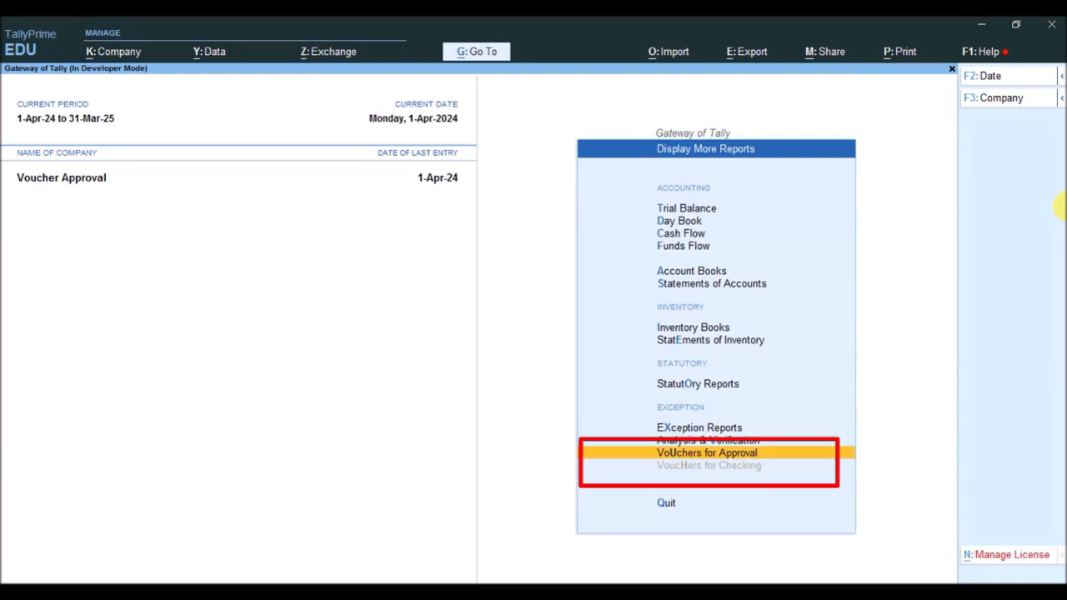
{"action": "key", "text": "Down"}
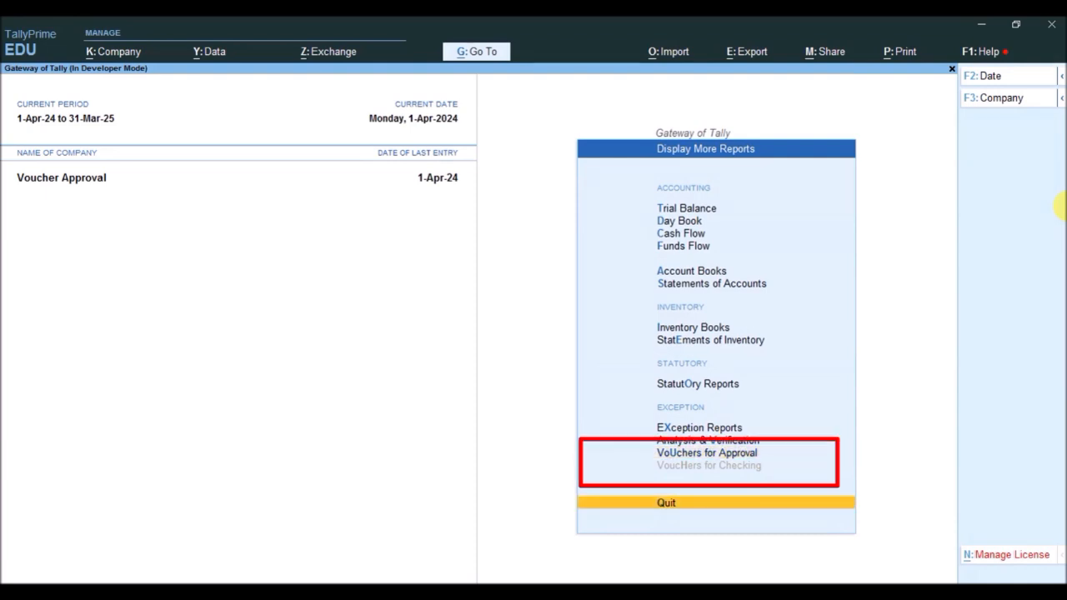
{"action": "key", "text": "Up"}
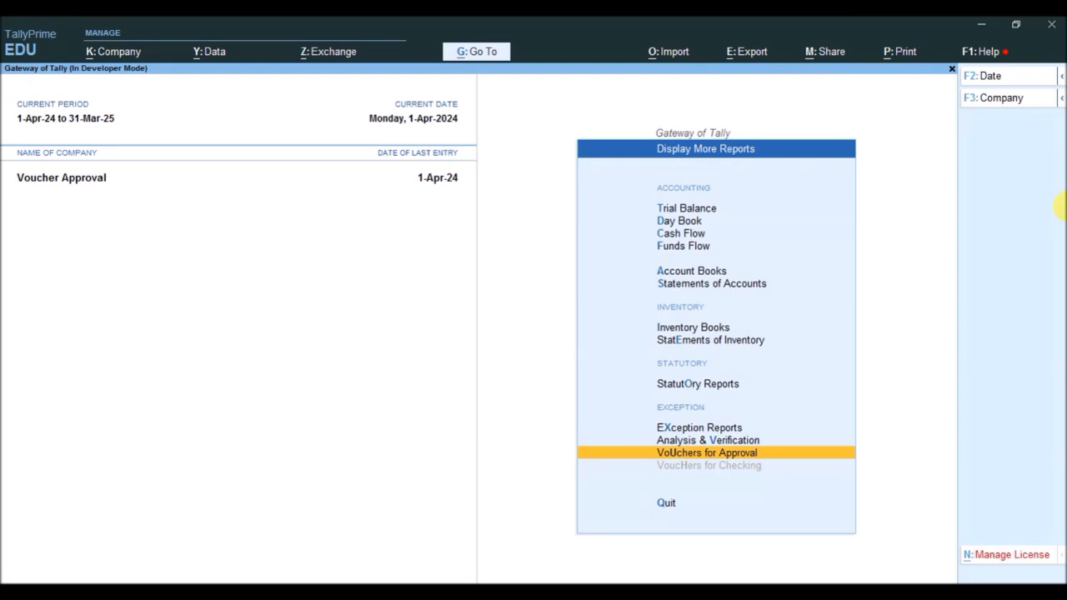
{"action": "key", "text": "Escape"}
- Set Enable Checking of Vouchers before Approval to Yes in the TDL add-on features and accept the configuration
{"action": "key", "text": "F1"}
{"action": "key", "text": "t"}
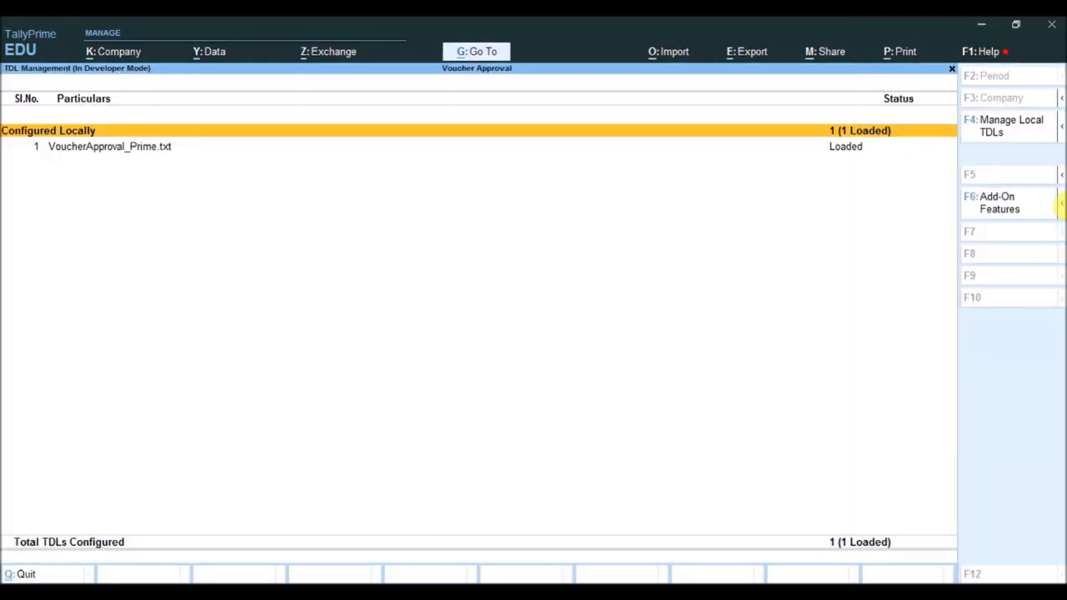
{"action": "left_click", "coordinate": [990, 206]}
{"action": "key", "text": "Return"}
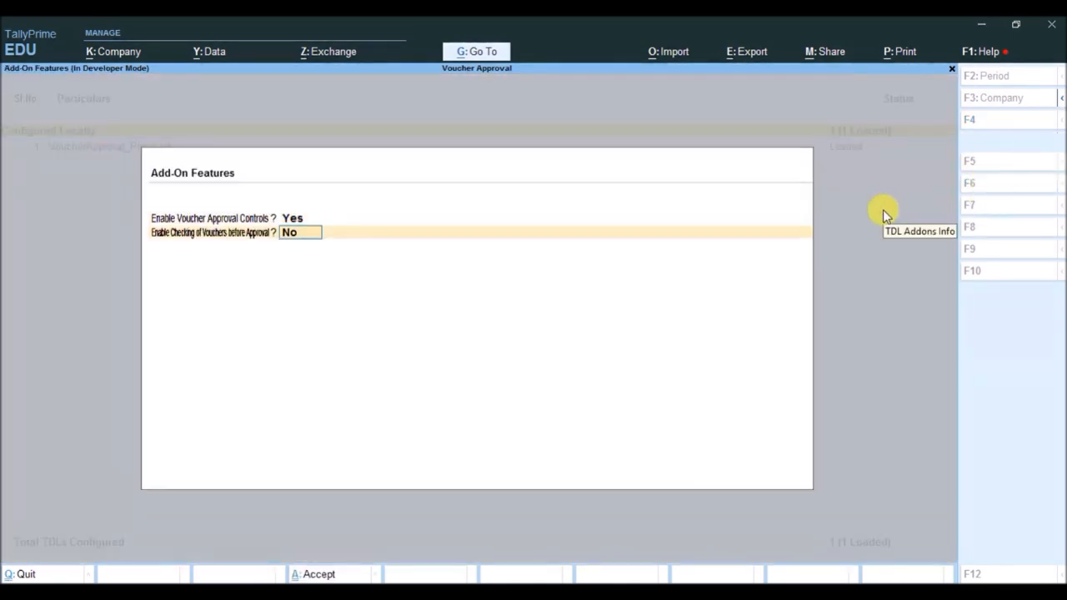
{"action": "type", "text": "yes"}
{"action": "key", "text": "Return"}
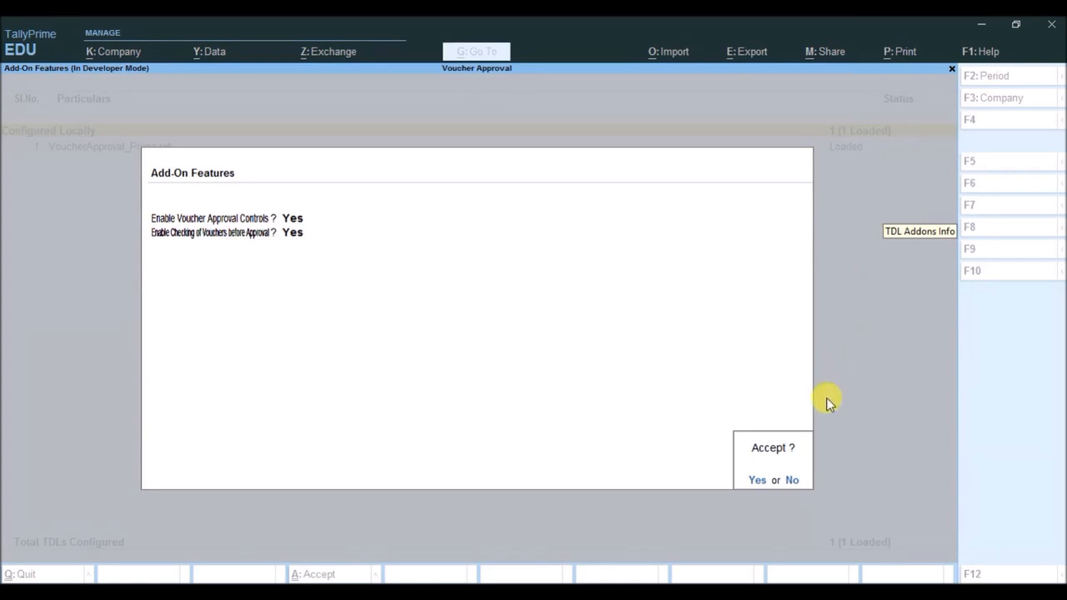
{"action": "left_click", "coordinate": [756, 480]}
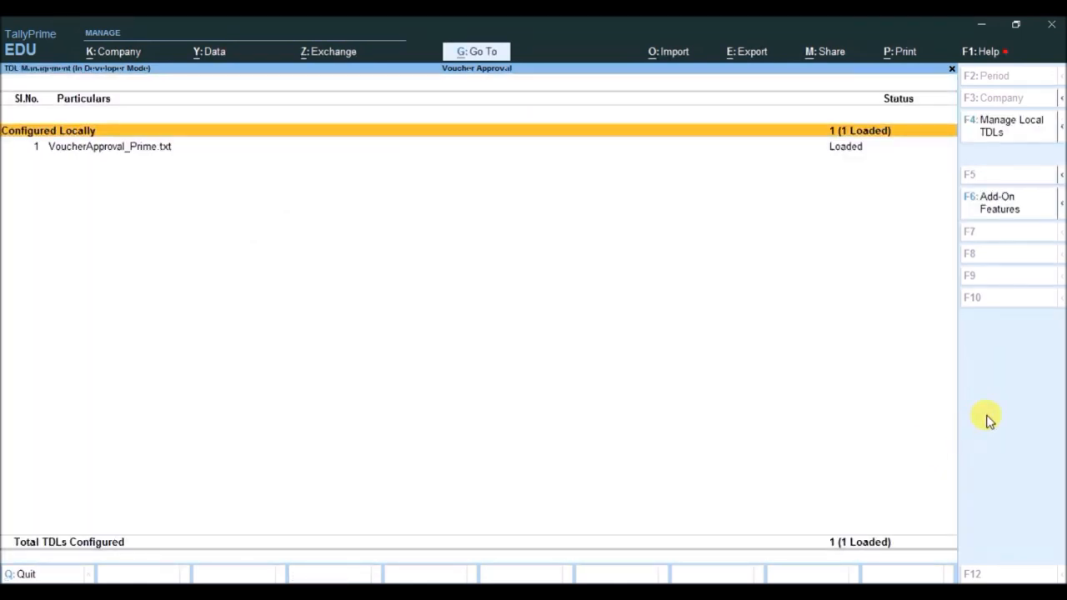
{"action": "key", "text": "Escape"}
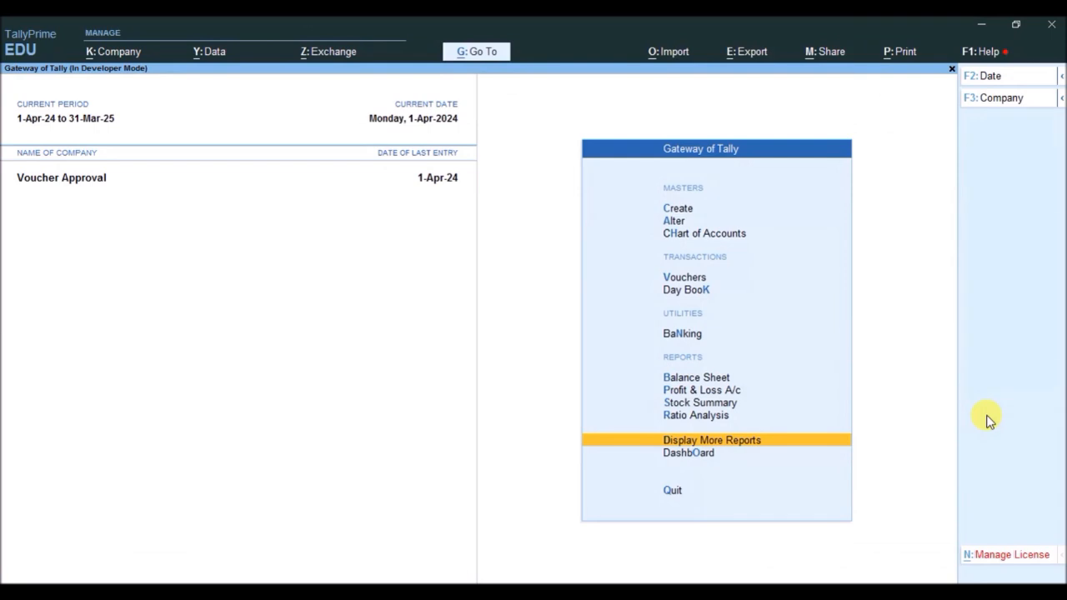
- Open the Sales voucher type for alteration from the accounting masters
{"action": "key", "text": "Down"}
{"action": "key", "text": "Down"}
{"action": "key", "text": "Down"}
{"action": "key", "text": "Down"}
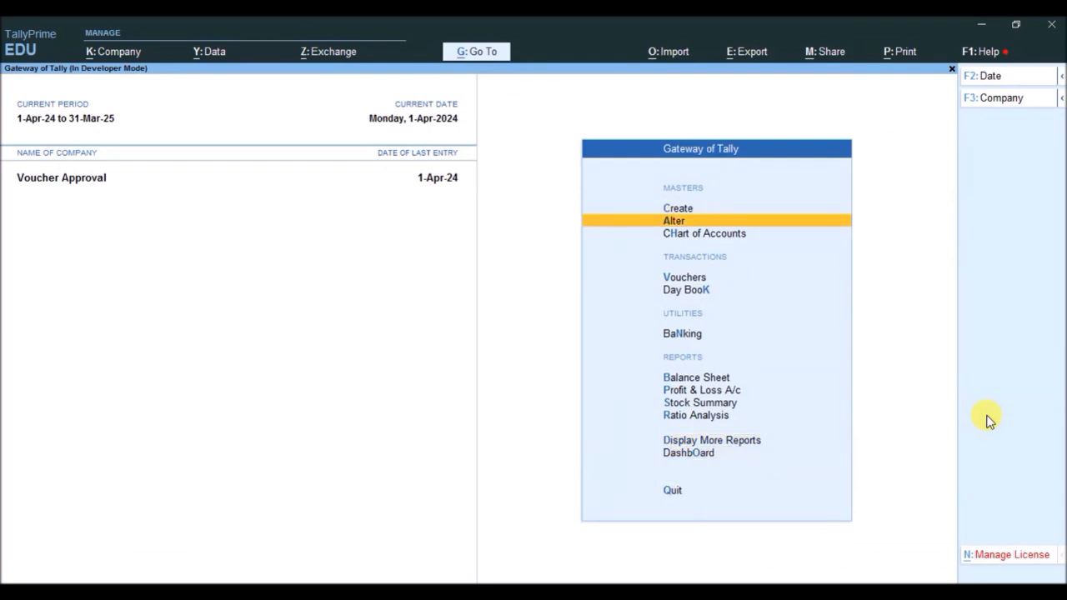
{"action": "key", "text": "Return"}
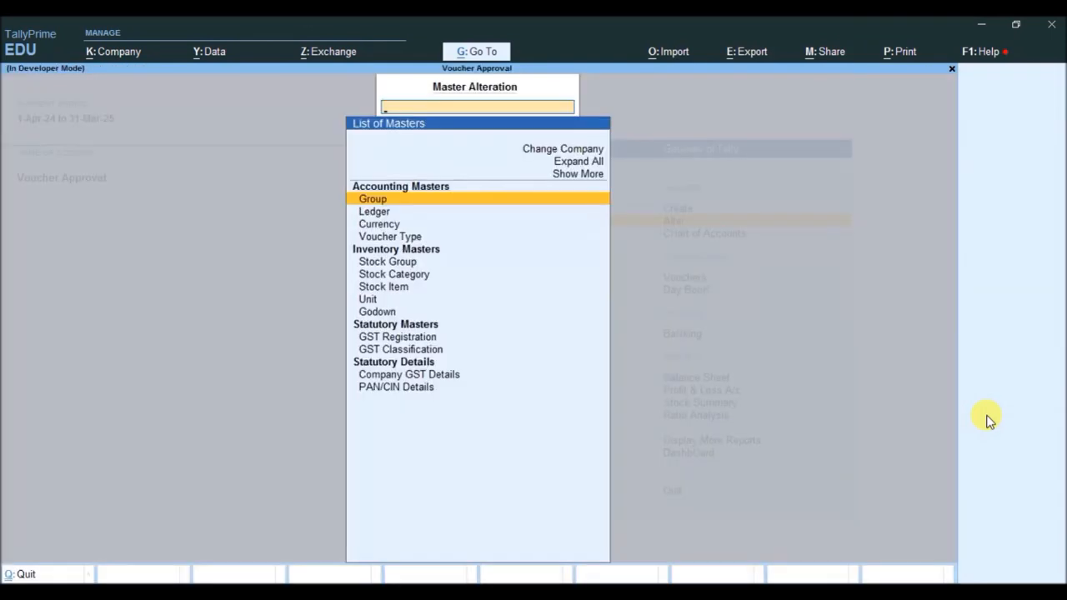
{"action": "key", "text": "Down"}
{"action": "key", "text": "Down"}
{"action": "key", "text": "Down"}
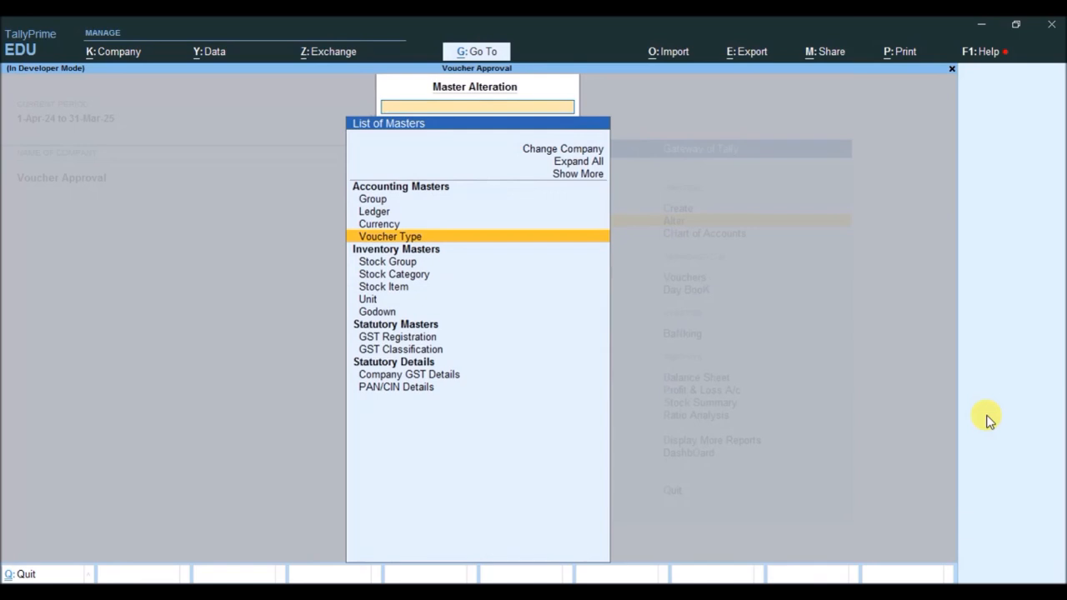
{"action": "key", "text": "Return"}
{"action": "key", "text": "Down"}
{"action": "key", "text": "Down"}
{"action": "key", "text": "Down"}
{"action": "key", "text": "Down"}
{"action": "key", "text": "Down"}
{"action": "key", "text": "Down"}
{"action": "key", "text": "Down"}
{"action": "key", "text": "Down"}
{"action": "key", "text": "Down"}
{"action": "key", "text": "Down"}
{"action": "key", "text": "Down"}
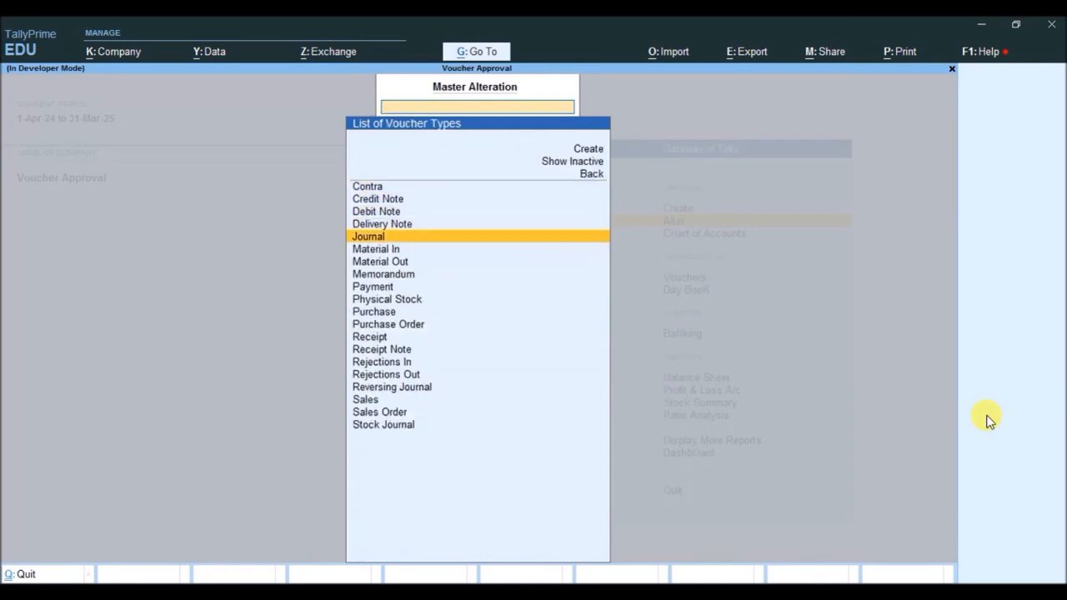
{"action": "key", "text": "Down"}
{"action": "key", "text": "Down"}
{"action": "key", "text": "Down"}
{"action": "key", "text": "Down"}
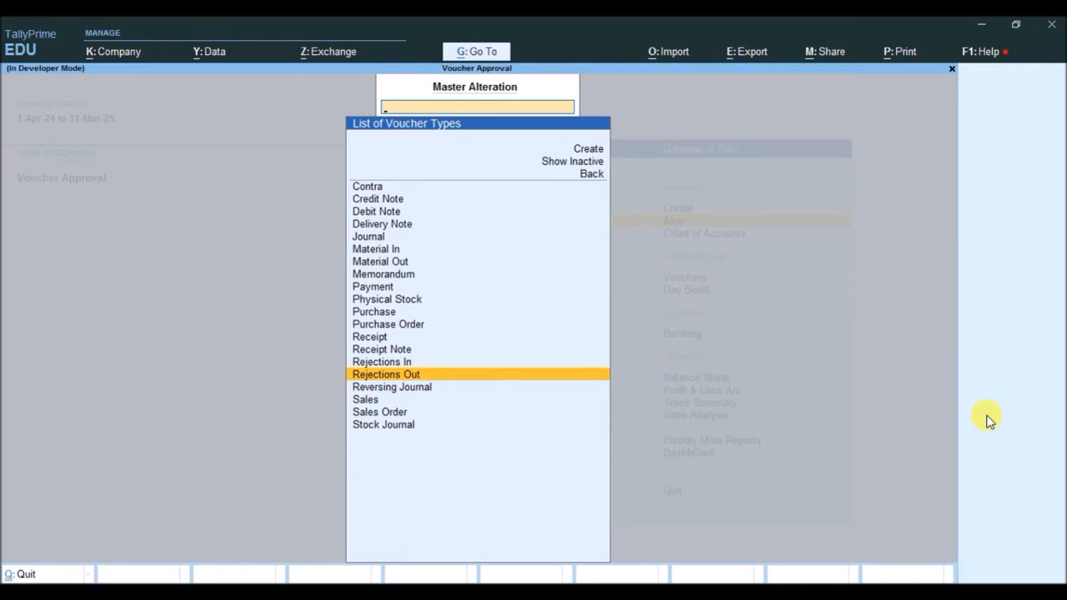
{"action": "key", "text": "Down"}
{"action": "key", "text": "Down"}
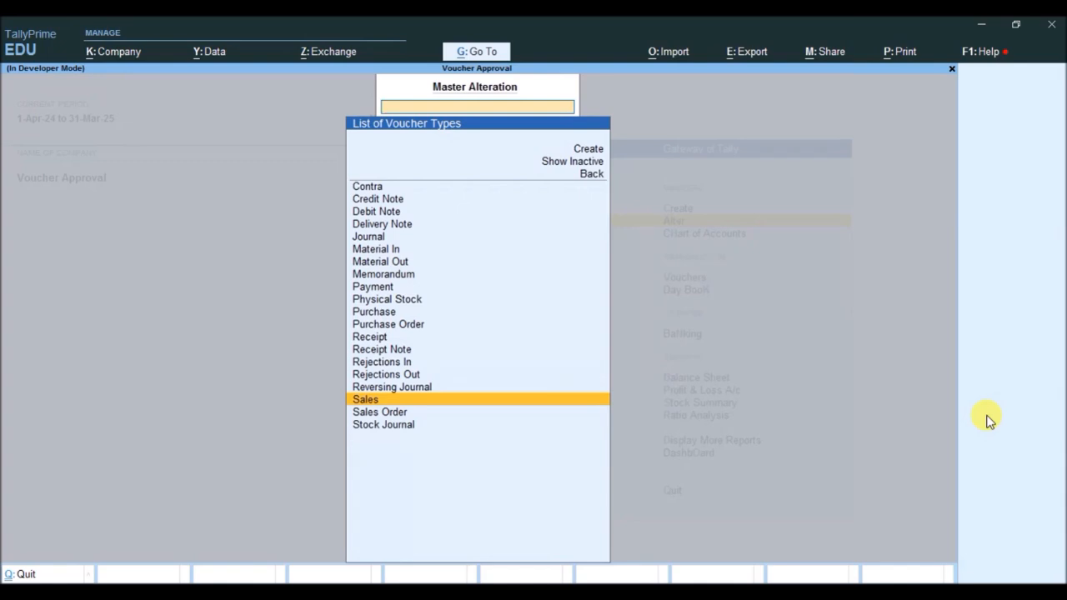
{"action": "key", "text": "Return"}
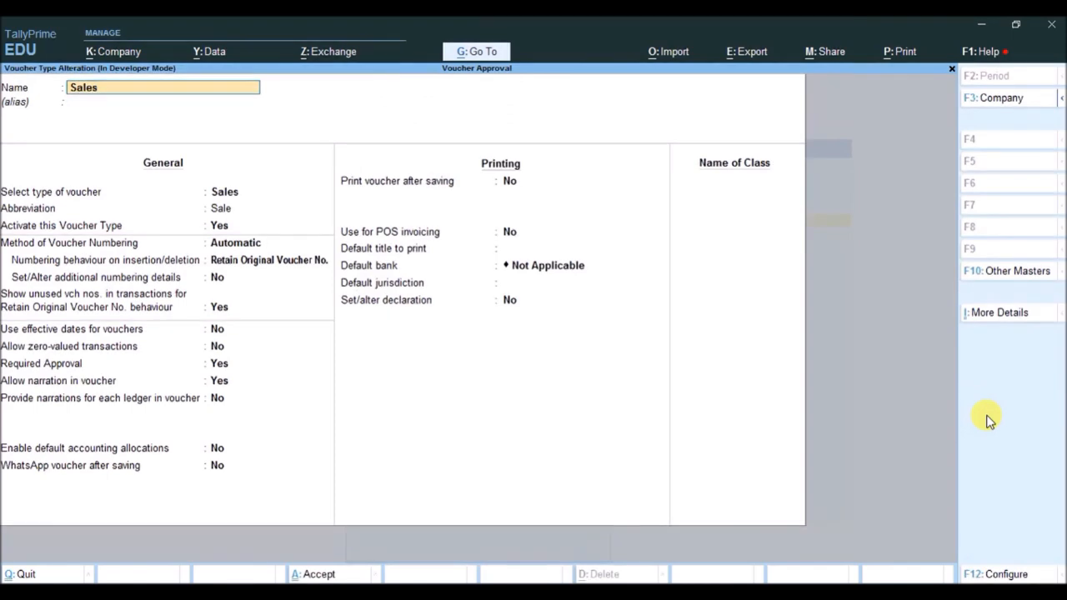
- Keep Required Approval at Yes for the Sales voucher type and accept the alteration
{"action": "key", "text": "Return"}
{"action": "key", "text": "Return"}
{"action": "key", "text": "Return"}
{"action": "key", "text": "Return"}
{"action": "key", "text": "Return"}
{"action": "key", "text": "Return"}
{"action": "key", "text": "Return"}
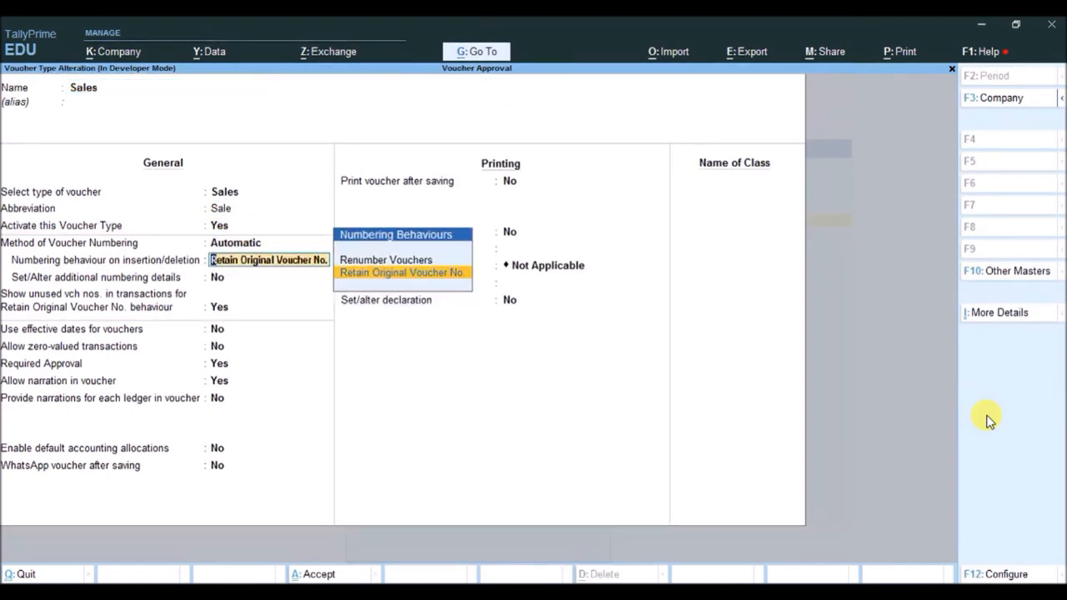
{"action": "key", "text": "Return"}
{"action": "key", "text": "Return"}
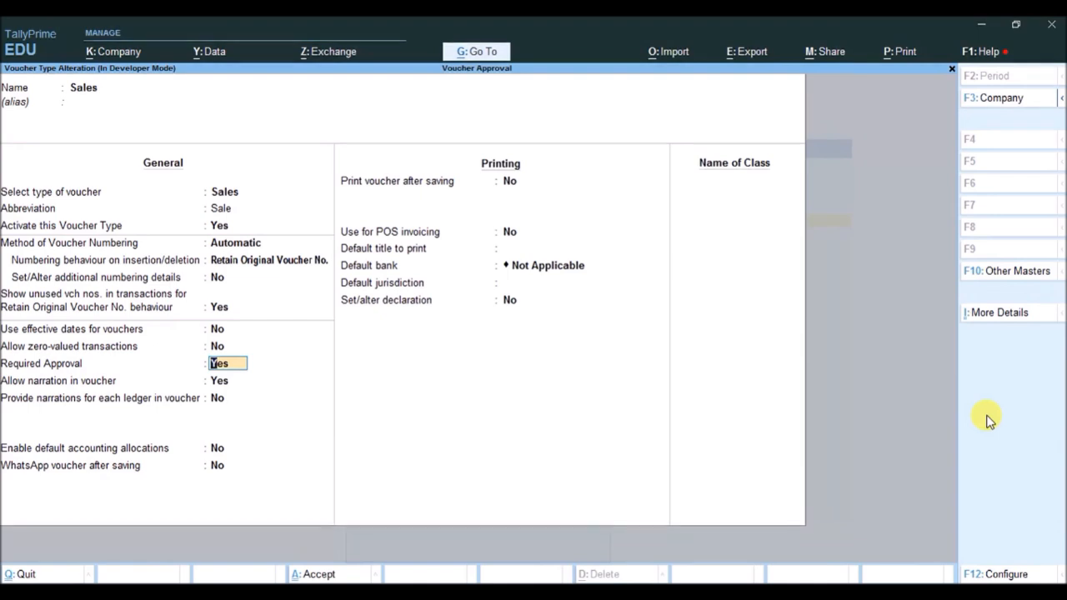
{"action": "key", "text": "ctrl+a"}
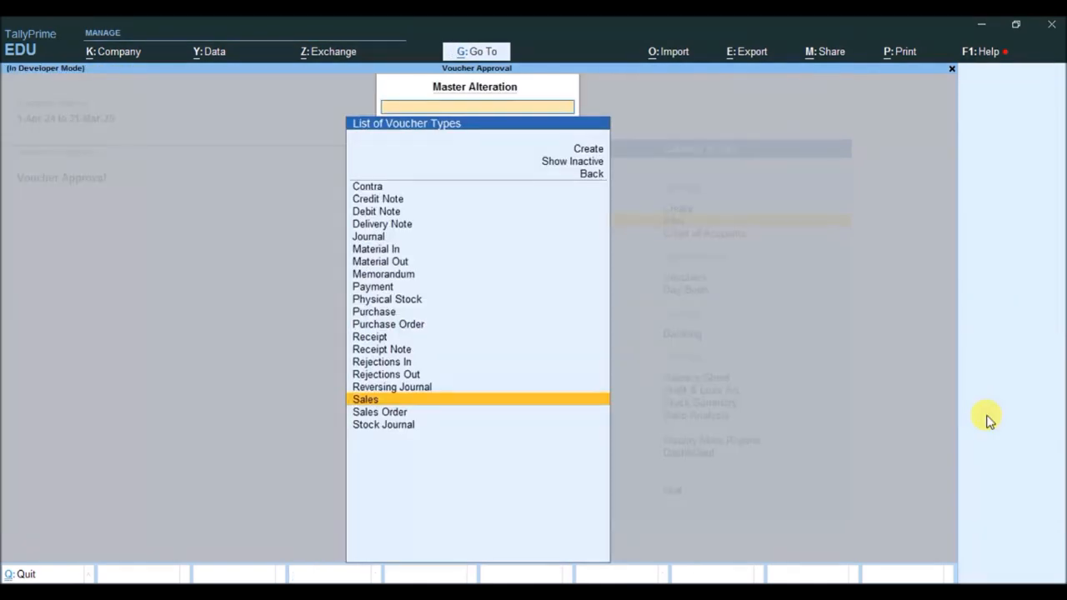
- Examine the Required Approval option of the Purchase voucher type and quit without saving
{"action": "key", "text": "Up"}
{"action": "key", "text": "Up"}
{"action": "key", "text": "Up"}
{"action": "key", "text": "Up"}
{"action": "key", "text": "Up"}
{"action": "key", "text": "Up"}
{"action": "key", "text": "Up"}
{"action": "key", "text": "Up"}
{"action": "key", "text": "Up"}
{"action": "key", "text": "Up"}
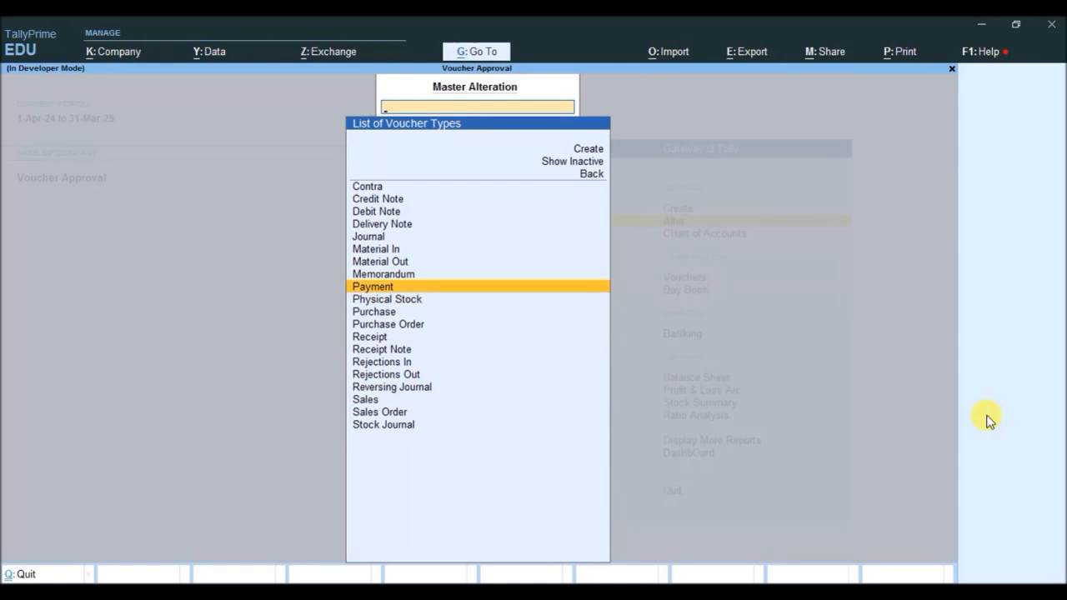
{"action": "key", "text": "Down"}
{"action": "key", "text": "Down"}
{"action": "key", "text": "Return"}
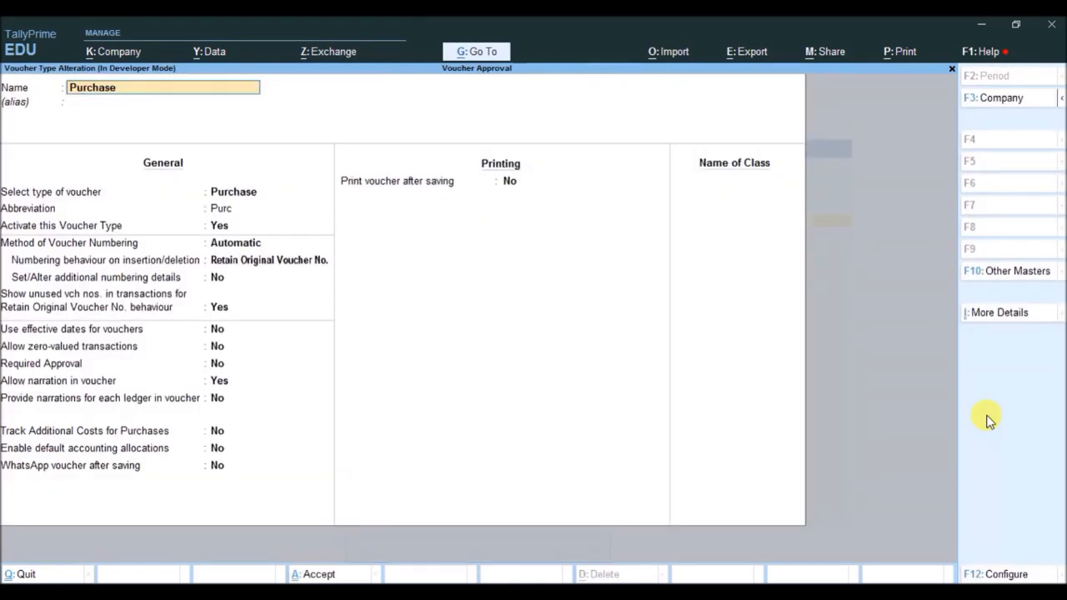
{"action": "left_click", "coordinate": [223, 368]}
{"action": "key", "text": "Escape"}
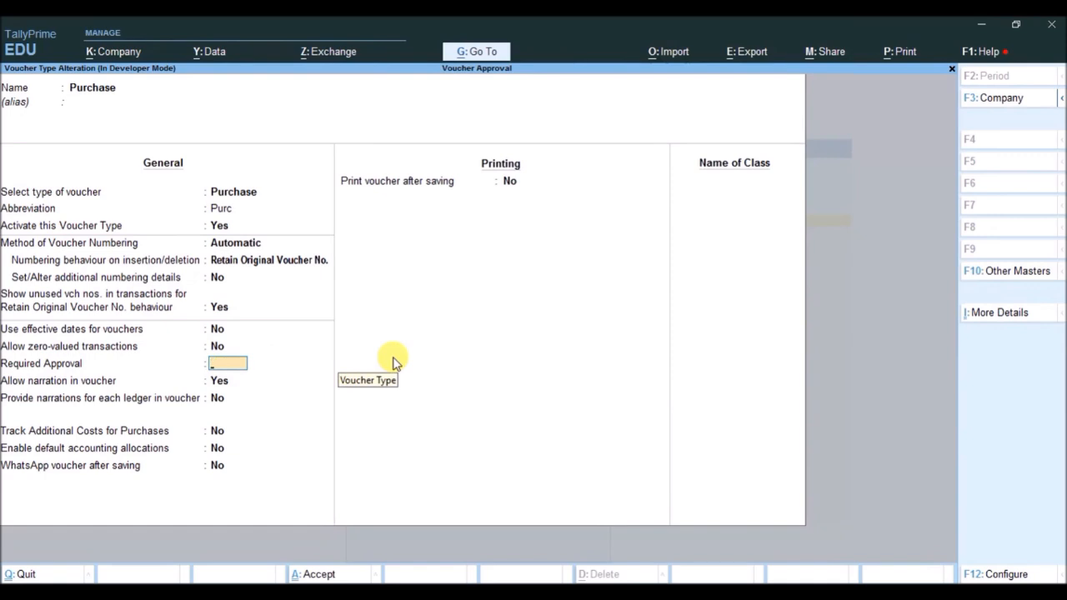
{"action": "key", "text": "Escape"}
{"action": "key", "text": "y"}
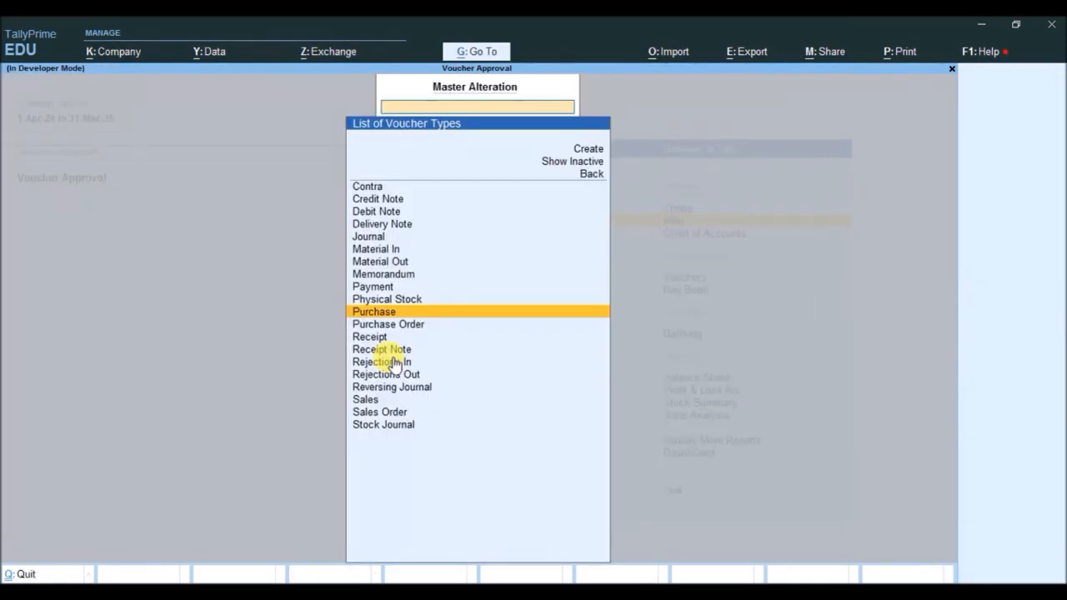
- Look at the Payment voucher type's settings and return to the list of voucher types
{"action": "key", "text": "Up"}
{"action": "key", "text": "Up"}
{"action": "key", "text": "Up"}
{"action": "key", "text": "Down"}
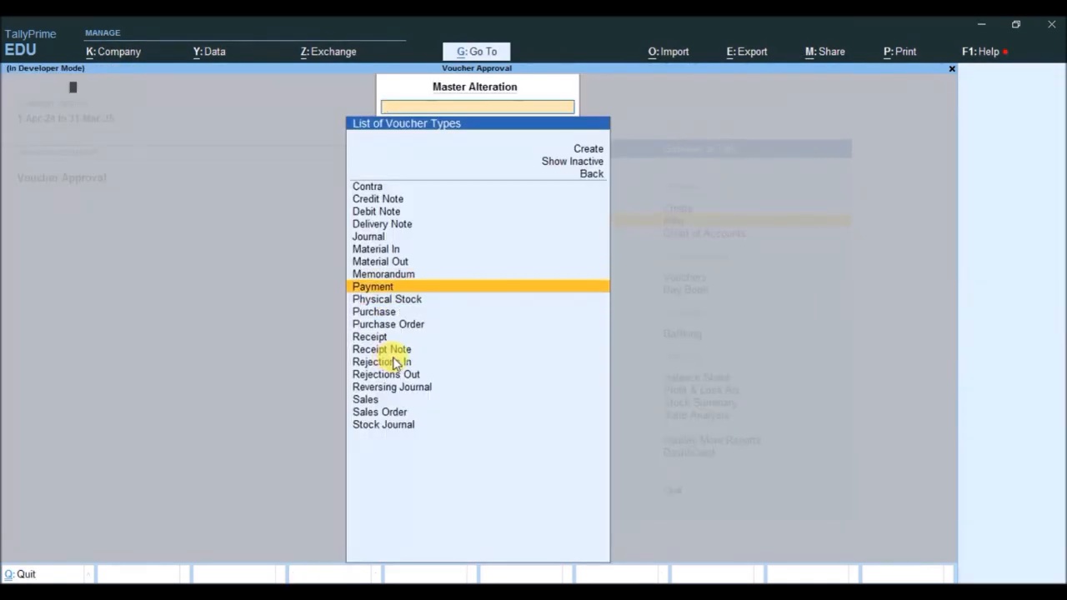
{"action": "key", "text": "Return"}
{"action": "key", "text": "Escape"}
- Examine the Required Approval option of the Contra voucher type and return to the Gateway without saving
{"action": "key", "text": "Up"}
{"action": "key", "text": "Up"}
{"action": "key", "text": "Up"}
{"action": "key", "text": "Up"}
{"action": "key", "text": "Up"}
{"action": "key", "text": "Up"}
{"action": "key", "text": "Up"}
{"action": "key", "text": "Up"}
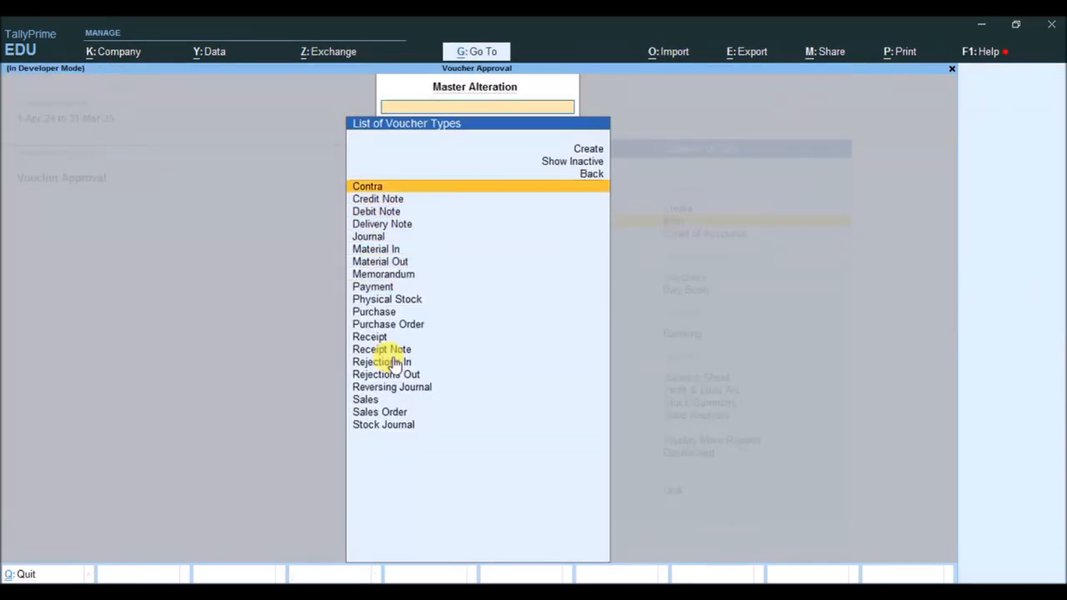
{"action": "key", "text": "Return"}
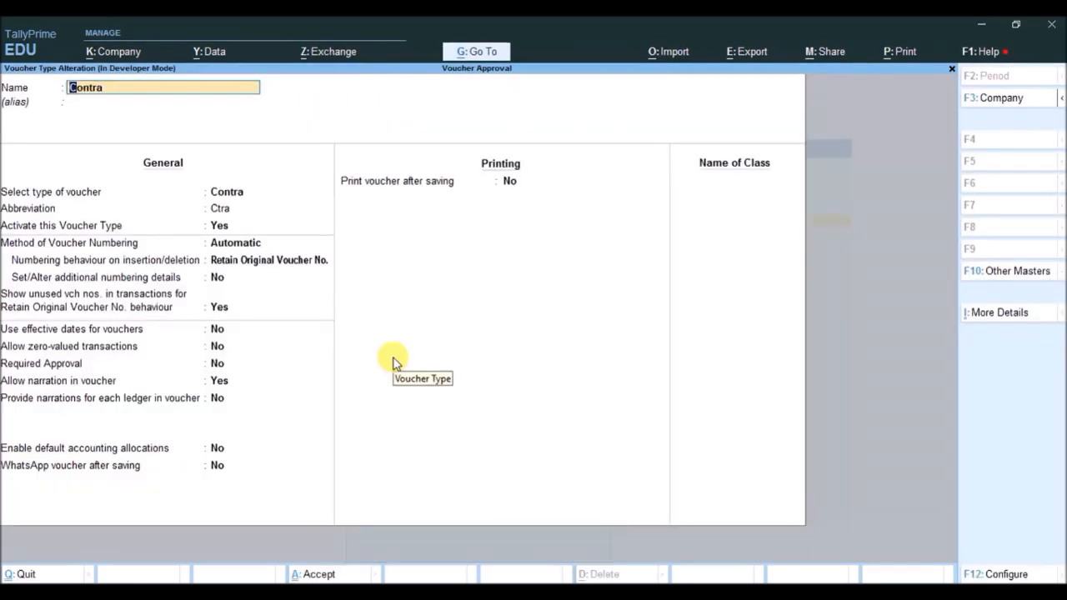
{"action": "key", "text": "BackSpace"}
{"action": "key", "text": "Escape"}
{"action": "key", "text": "Return"}
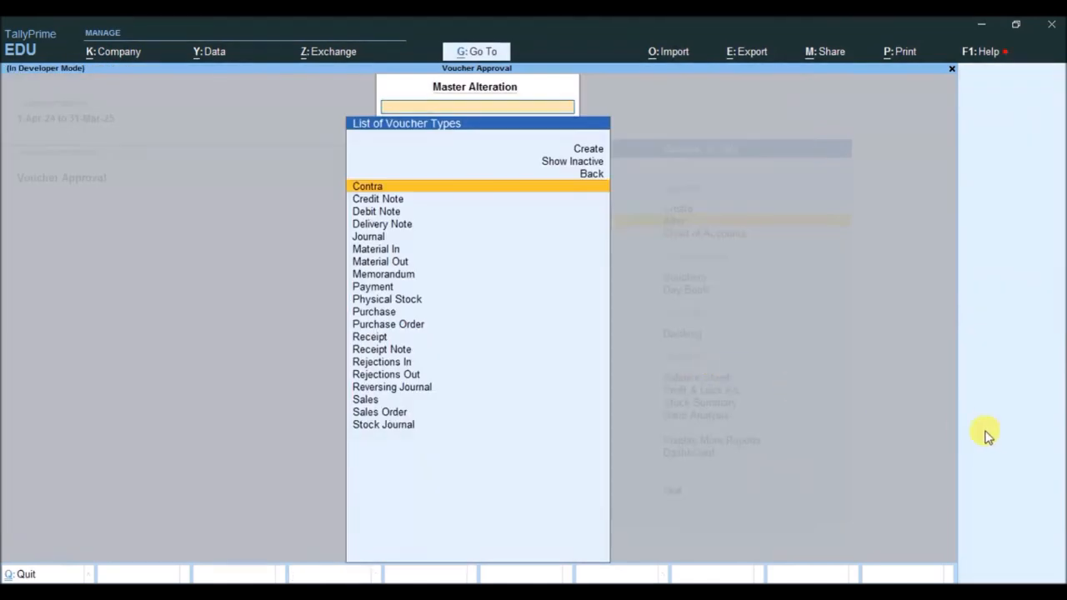
{"action": "key", "text": "Escape"}
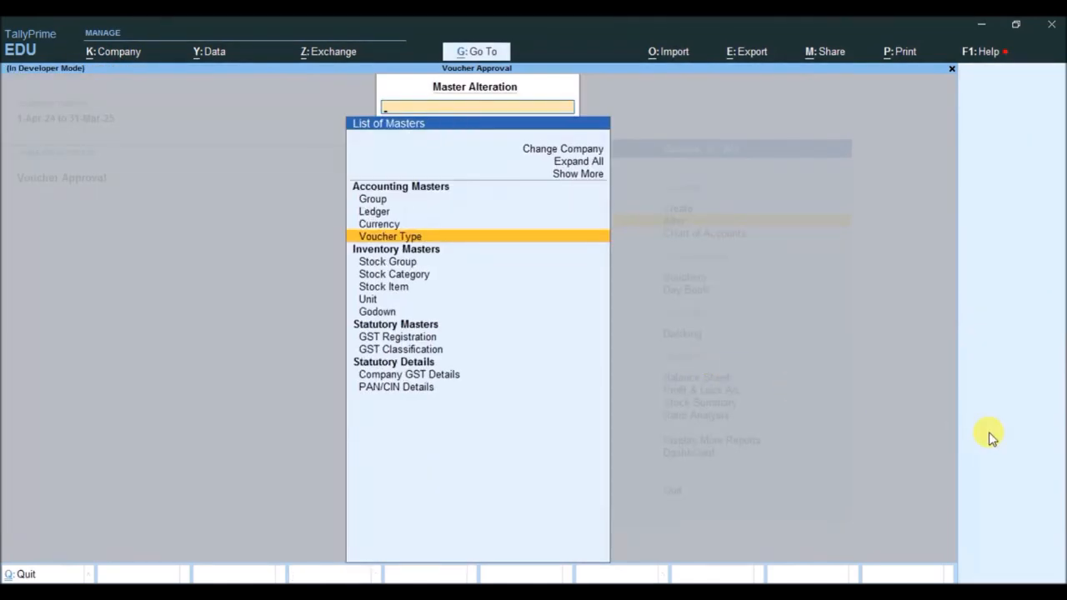
{"action": "key", "text": "Escape"}
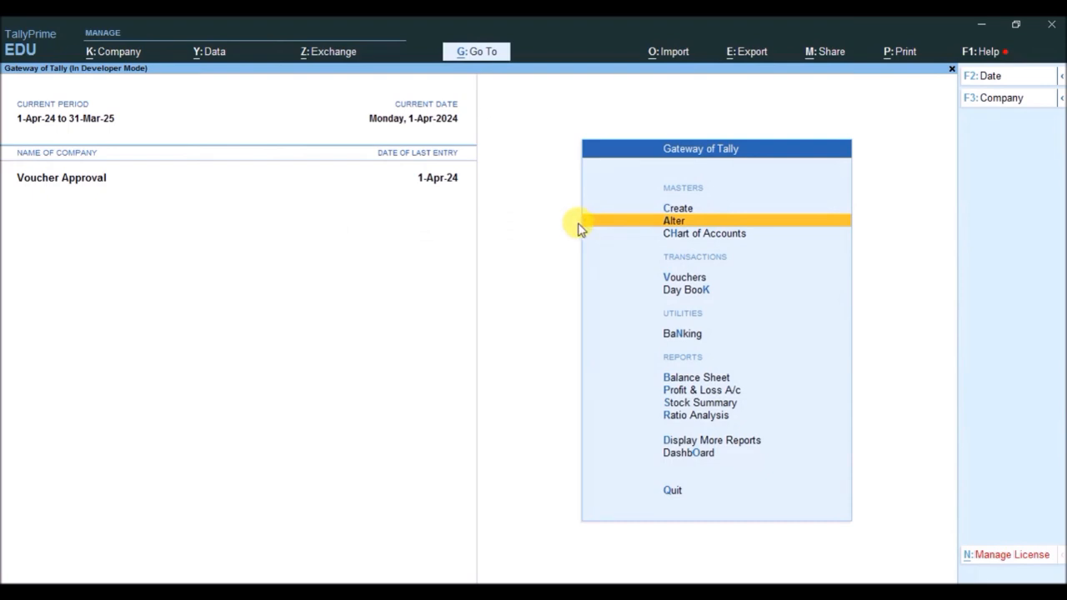
- Add a user role named Checked By to the company's security levels, using the basic facilities of Owner
{"action": "left_click", "coordinate": [111, 52]}
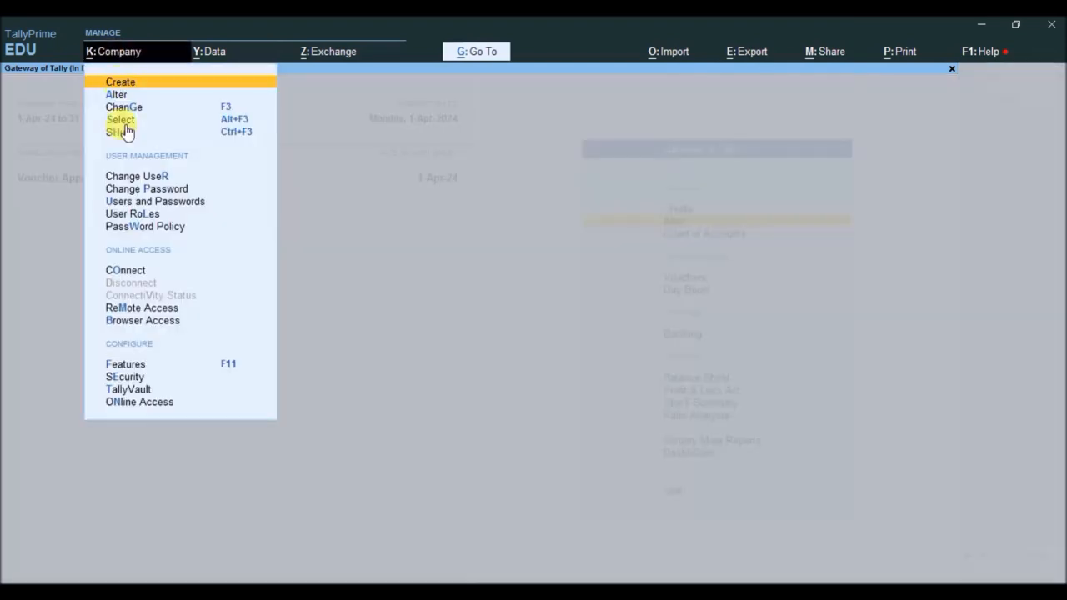
{"action": "left_click", "coordinate": [137, 216]}
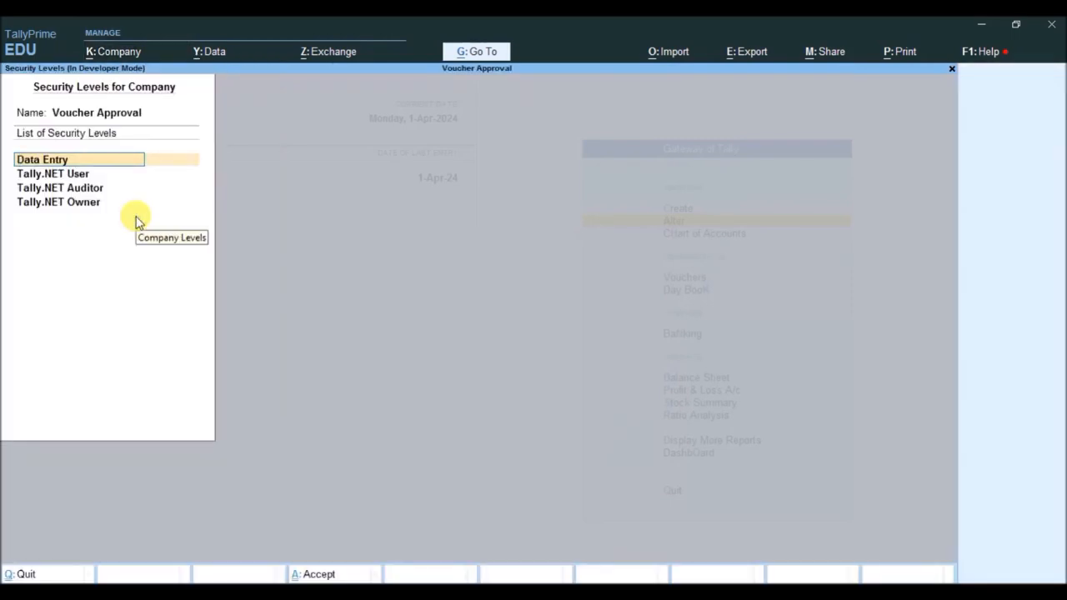
{"action": "key", "text": "Down"}
{"action": "key", "text": "Down"}
{"action": "key", "text": "Down"}
{"action": "key", "text": "Down"}
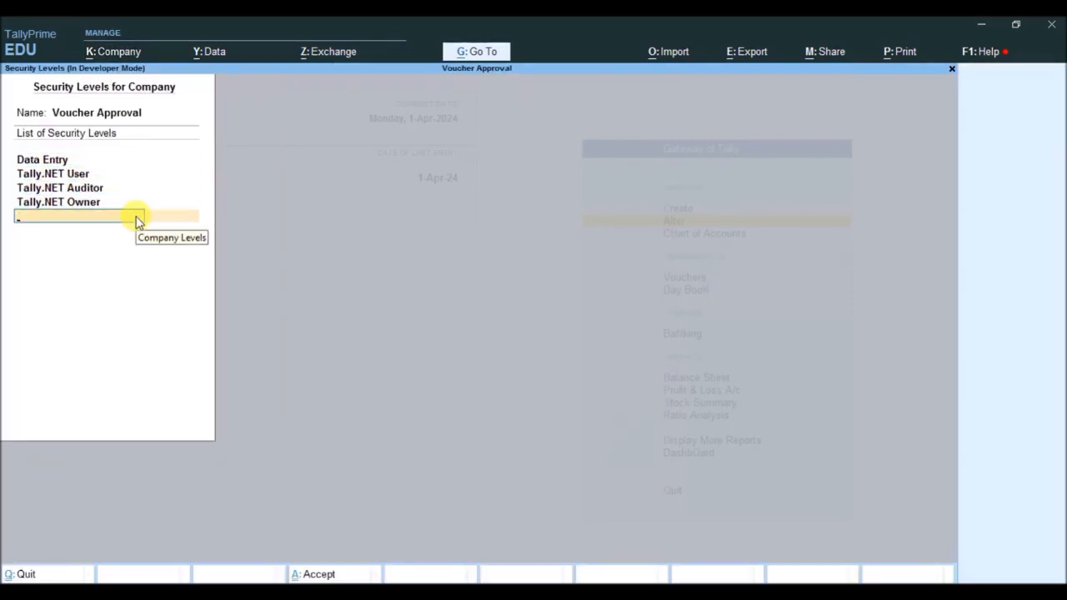
{"action": "type", "text": "Checked By"}
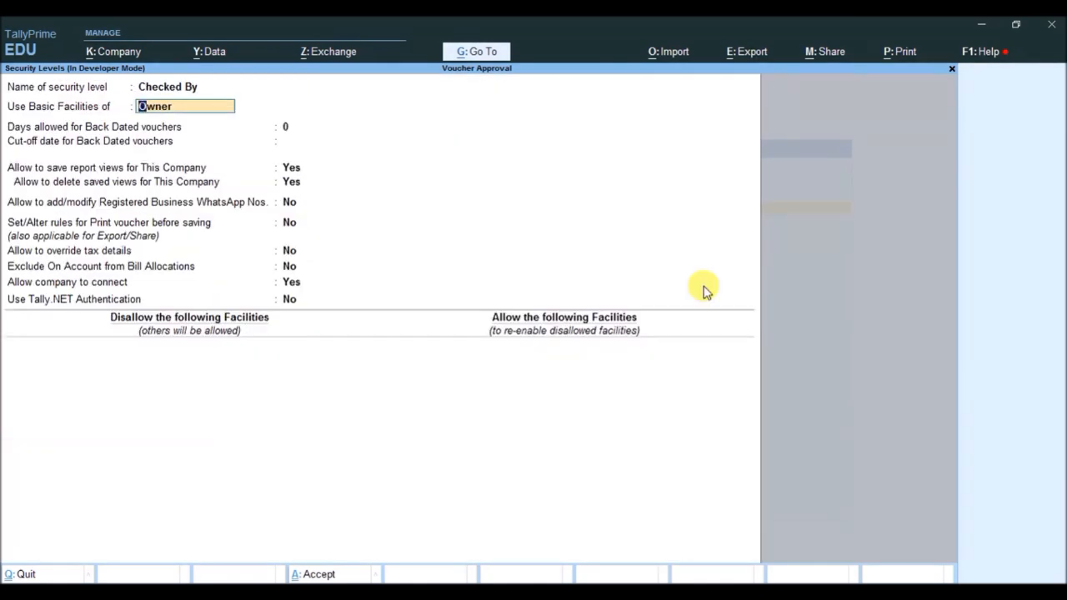
{"action": "key", "text": "BackSpace"}
{"action": "key", "text": "Down"}
{"action": "key", "text": "Down"}
{"action": "key", "text": "Down"}
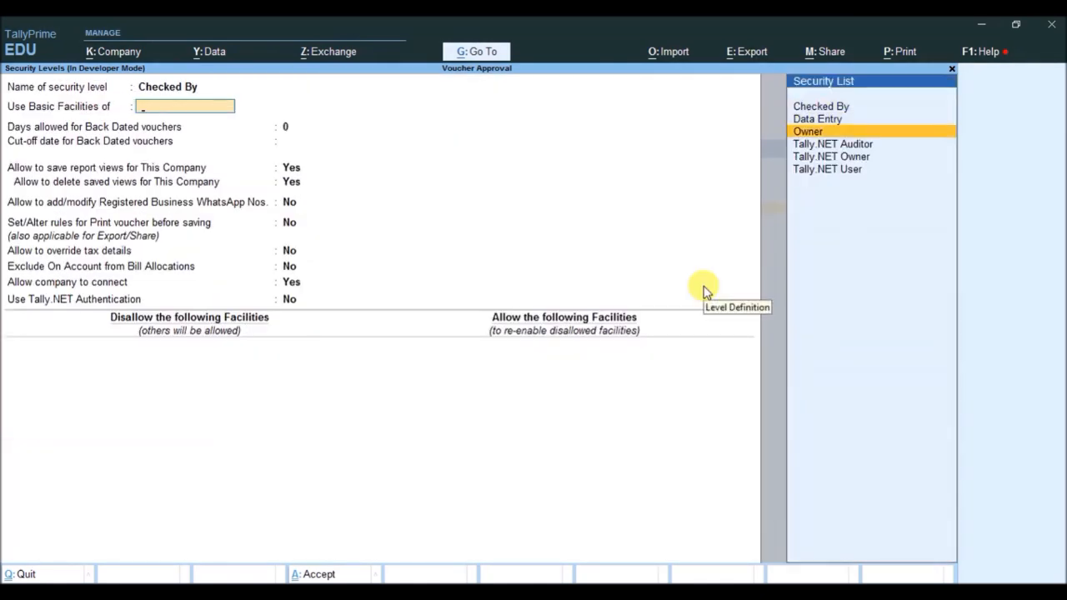
{"action": "key", "text": "Return"}
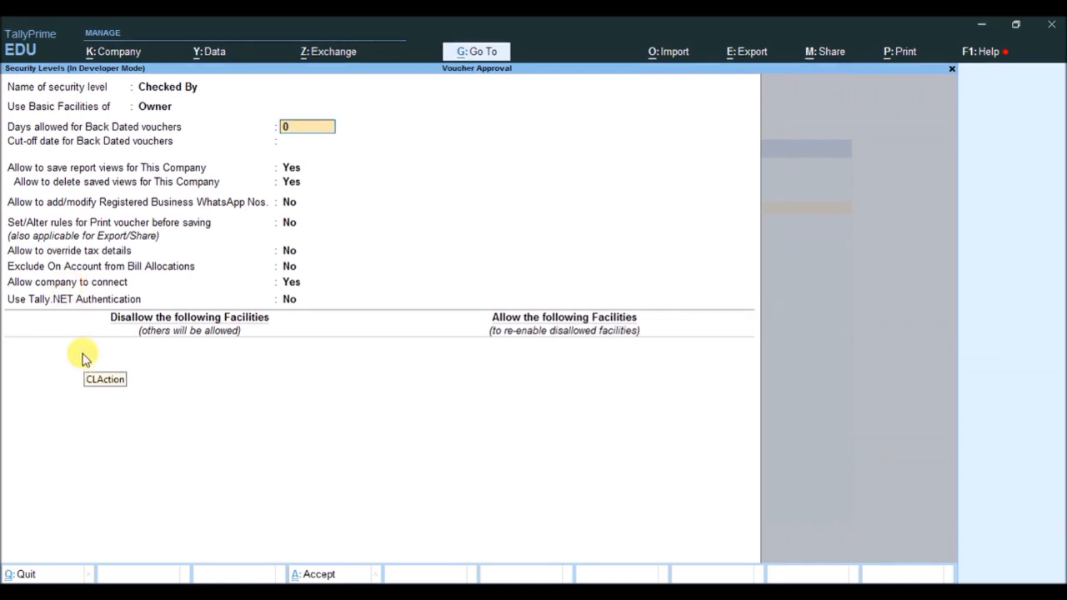
- Disallow Full Access to Voucher Approval for the Checked By role and save the security levels
{"action": "key", "text": "Return"}
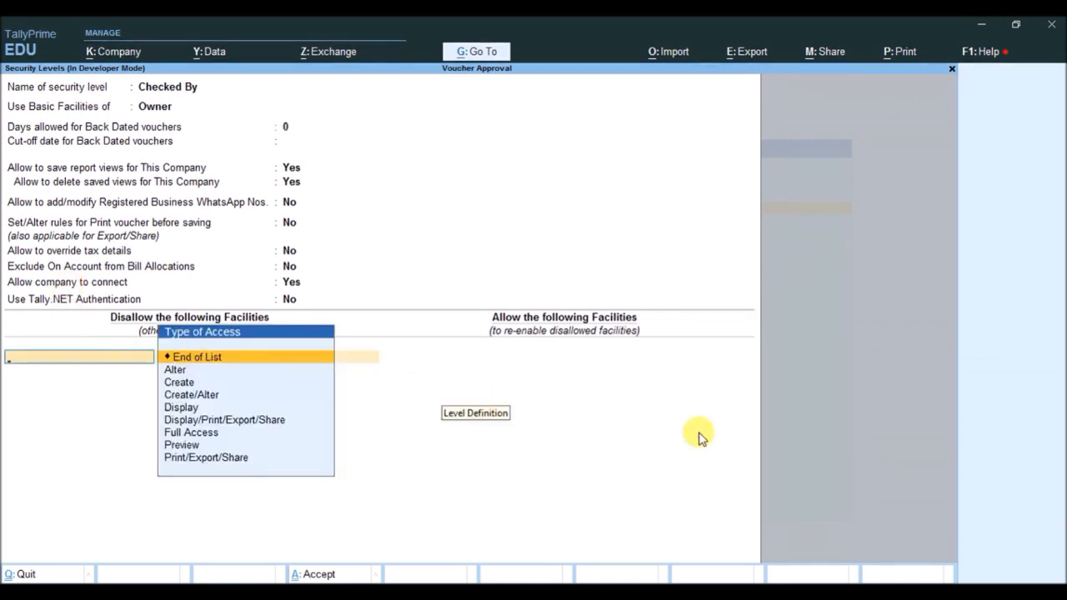
{"action": "key", "text": "Down"}
{"action": "key", "text": "Down"}
{"action": "key", "text": "Down"}
{"action": "key", "text": "Down"}
{"action": "key", "text": "Down"}
{"action": "key", "text": "Down"}
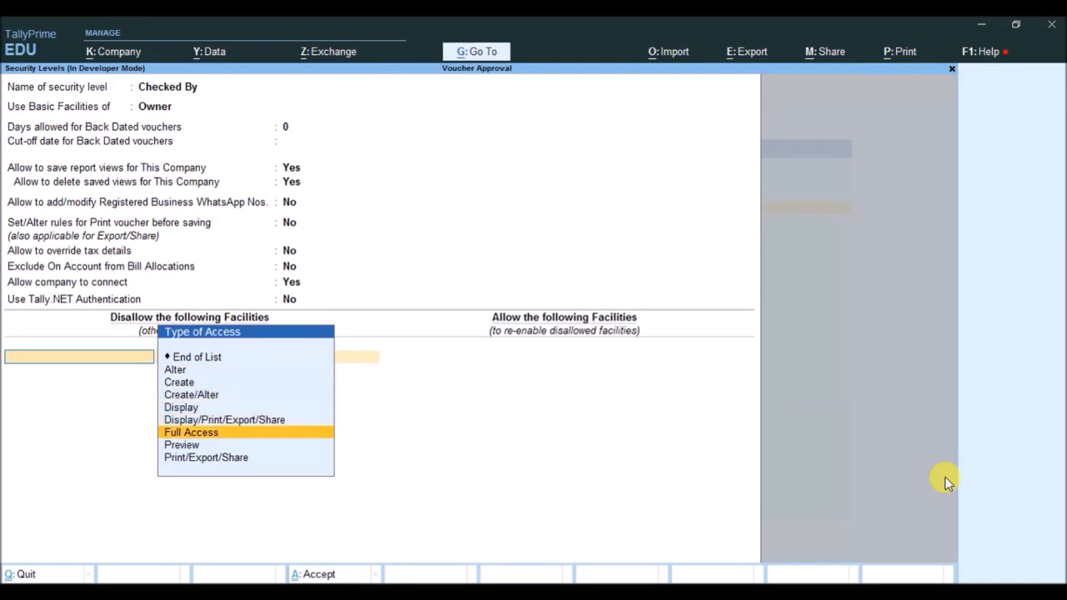
{"action": "key", "text": "Return"}
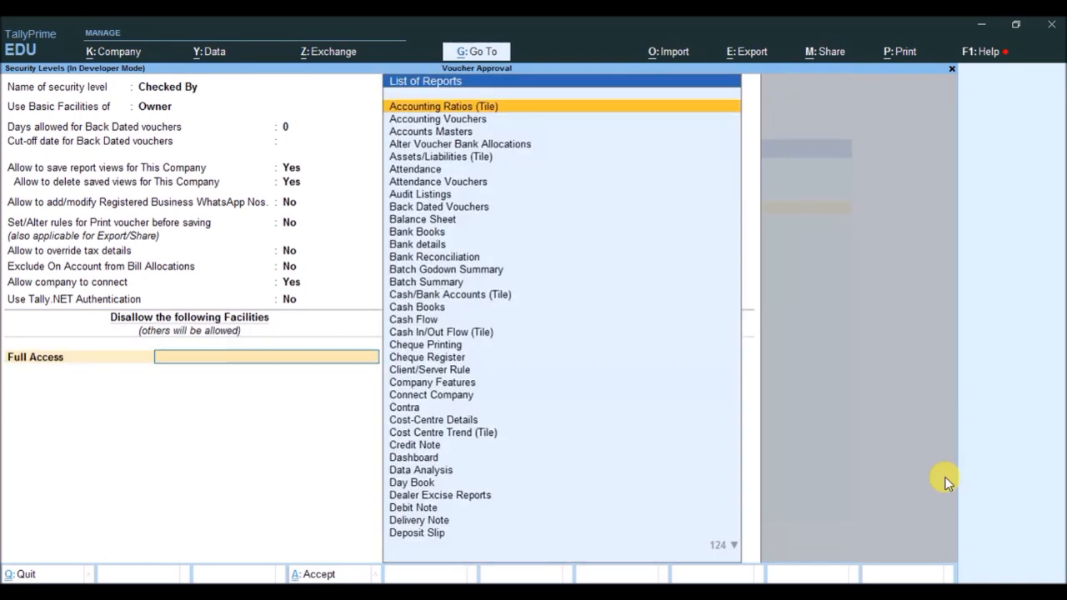
{"action": "type", "text": "Vo"}
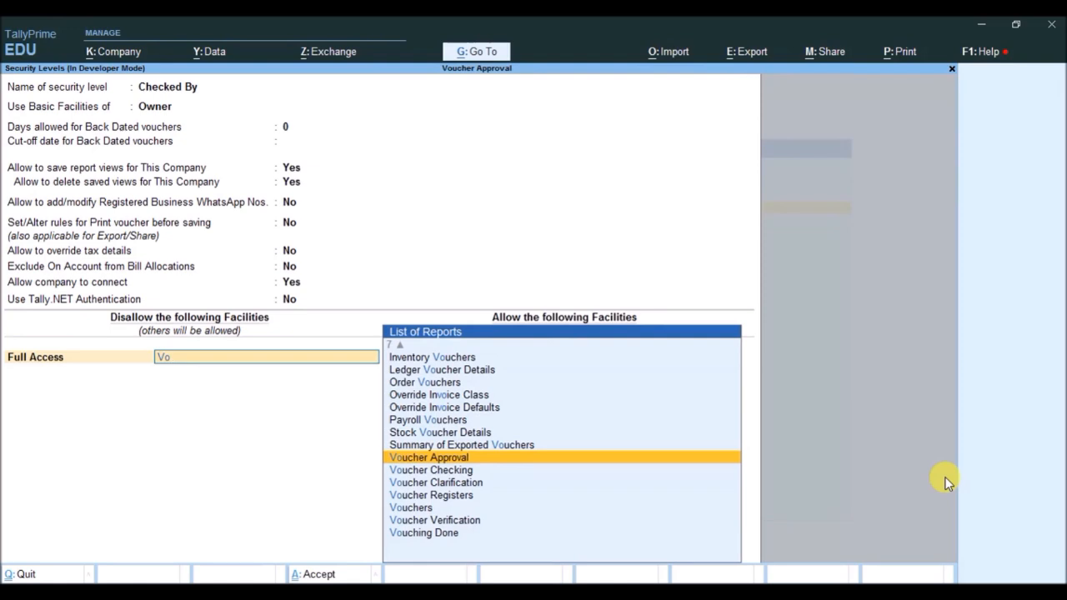
{"action": "key", "text": "Return"}
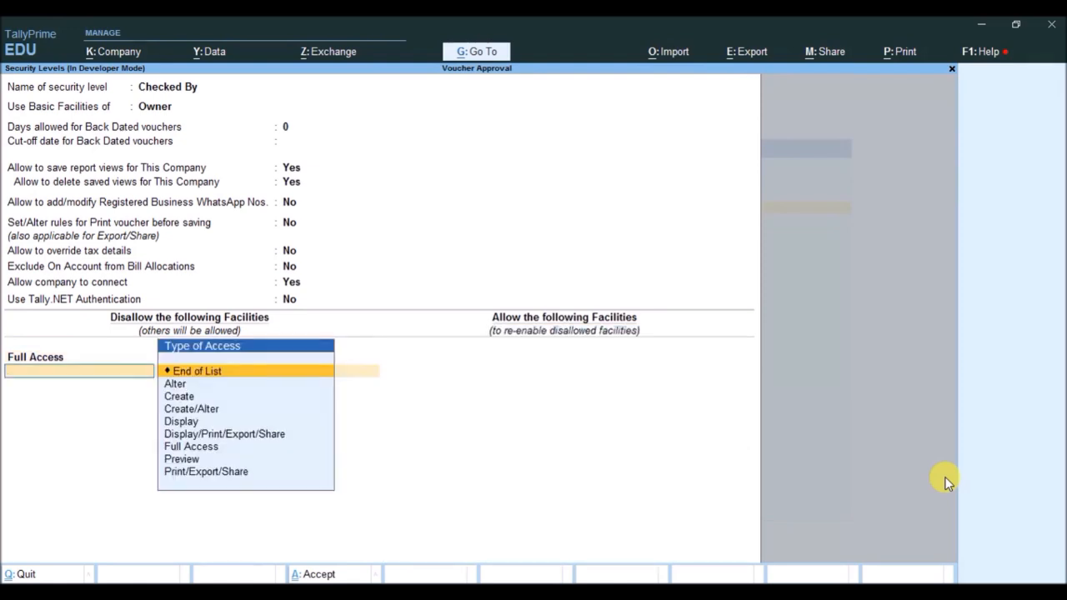
{"action": "key", "text": "BackSpace"}
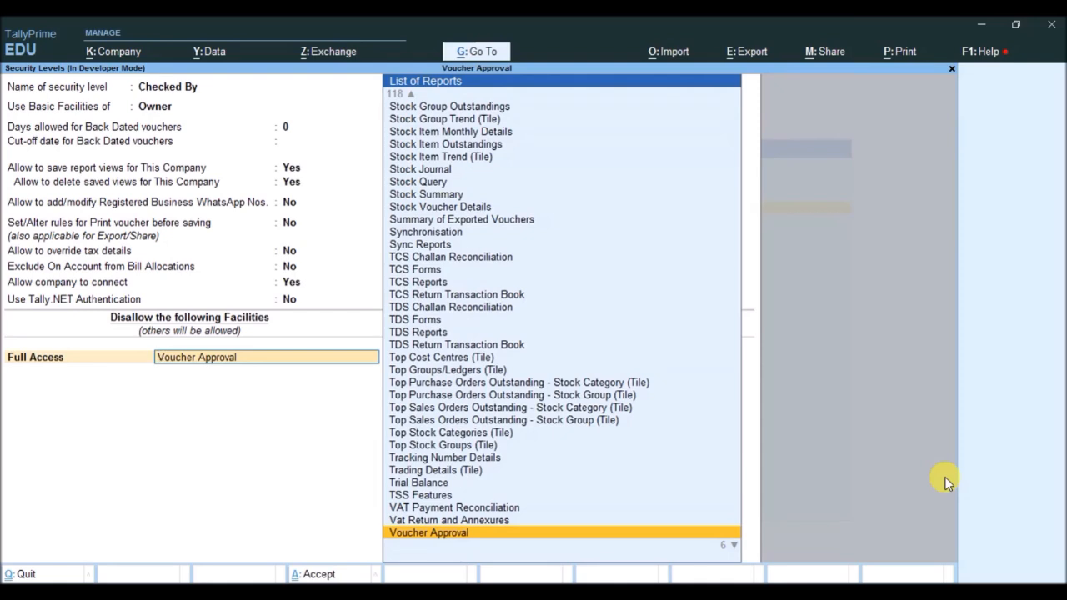
{"action": "key", "text": "Return"}
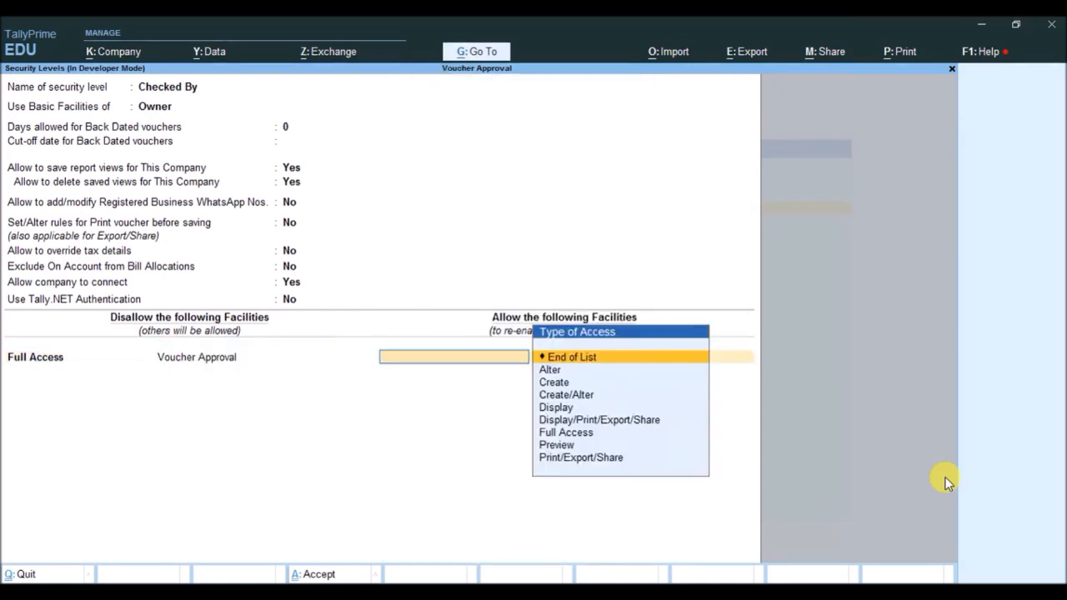
{"action": "key", "text": "Return"}
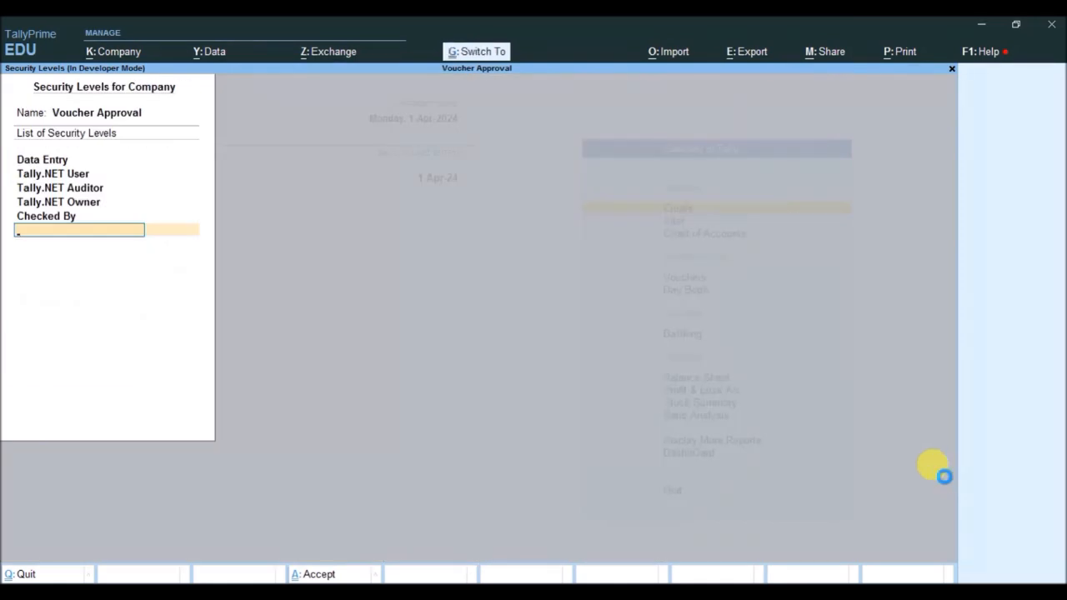
{"action": "key", "text": "ctrl+a"}
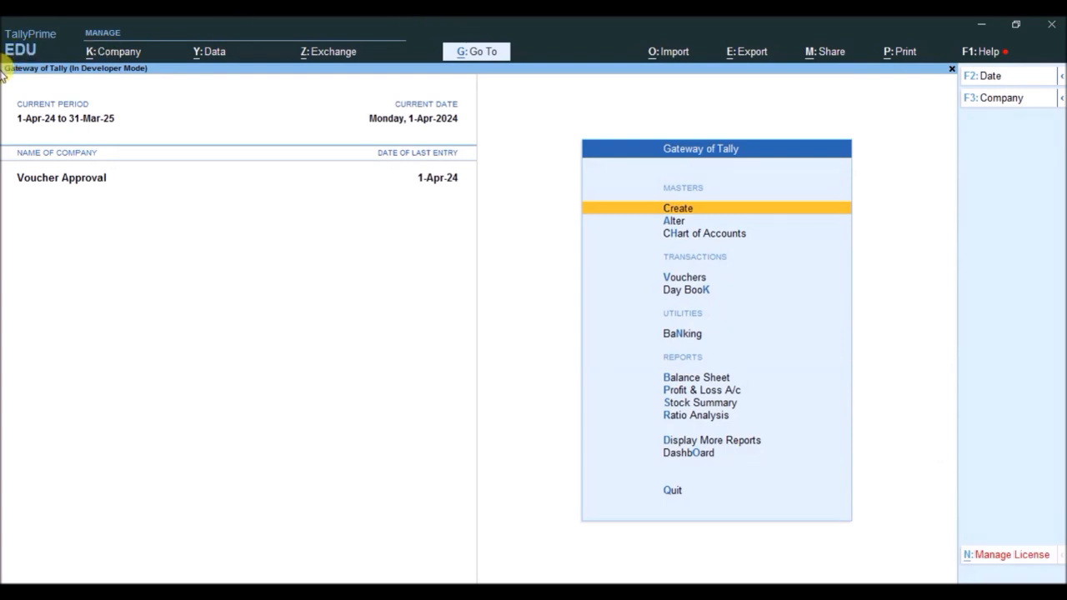
- Add a user named maker with the Data Entry role to the company's users and enter the user's password
{"action": "left_click", "coordinate": [106, 55]}
{"action": "key", "text": "Down"}
{"action": "key", "text": "Down"}
{"action": "key", "text": "Down"}
{"action": "key", "text": "Down"}
{"action": "key", "text": "Down"}
{"action": "key", "text": "Down"}
{"action": "key", "text": "Down"}
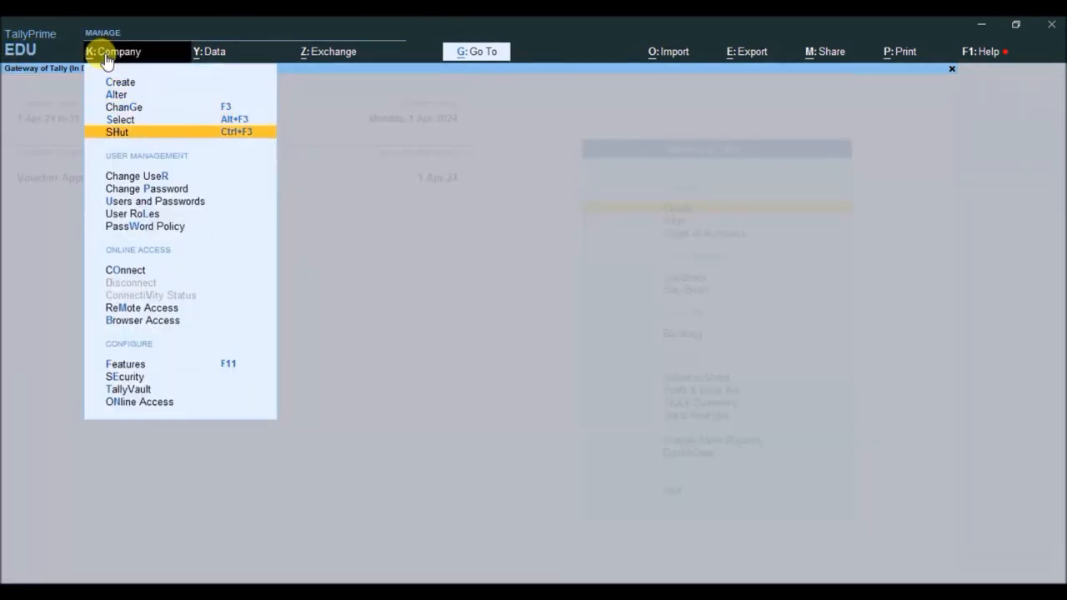
{"action": "key", "text": "Return"}
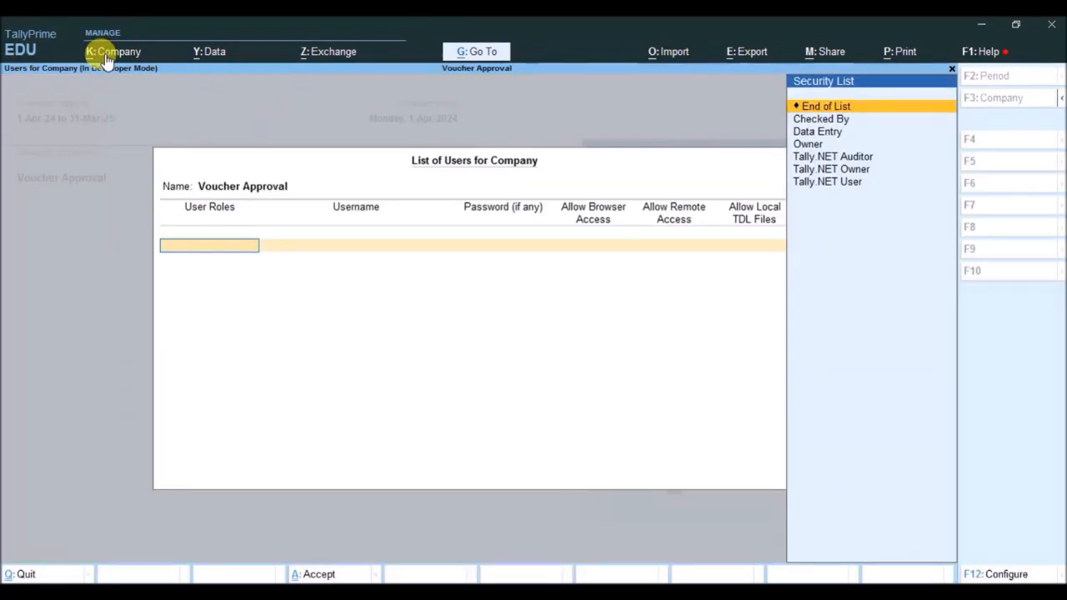
{"action": "key", "text": "Down"}
{"action": "key", "text": "Down"}
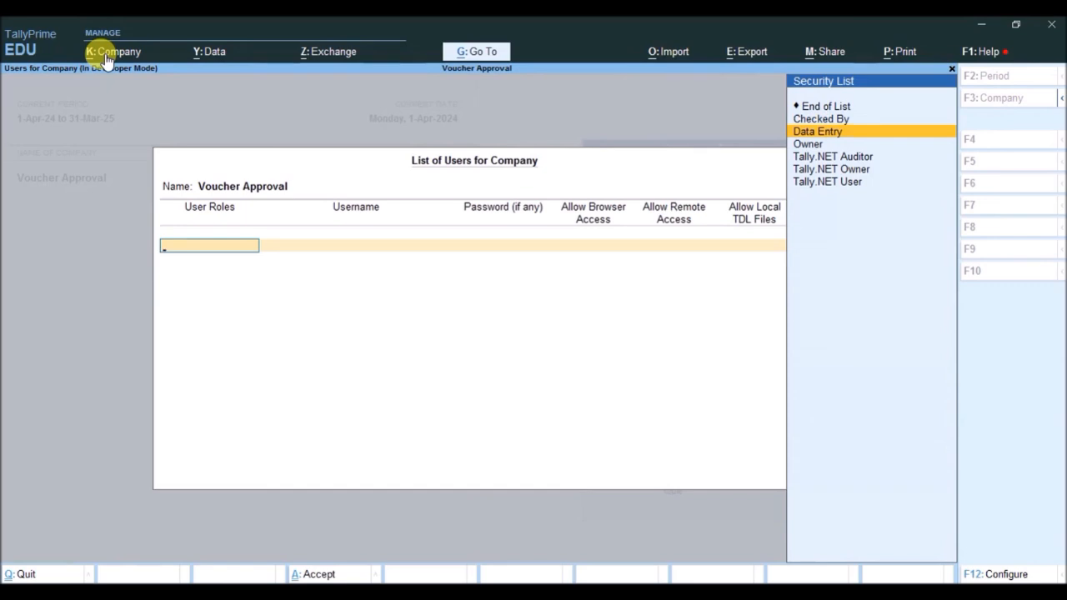
{"action": "key", "text": "Return"}
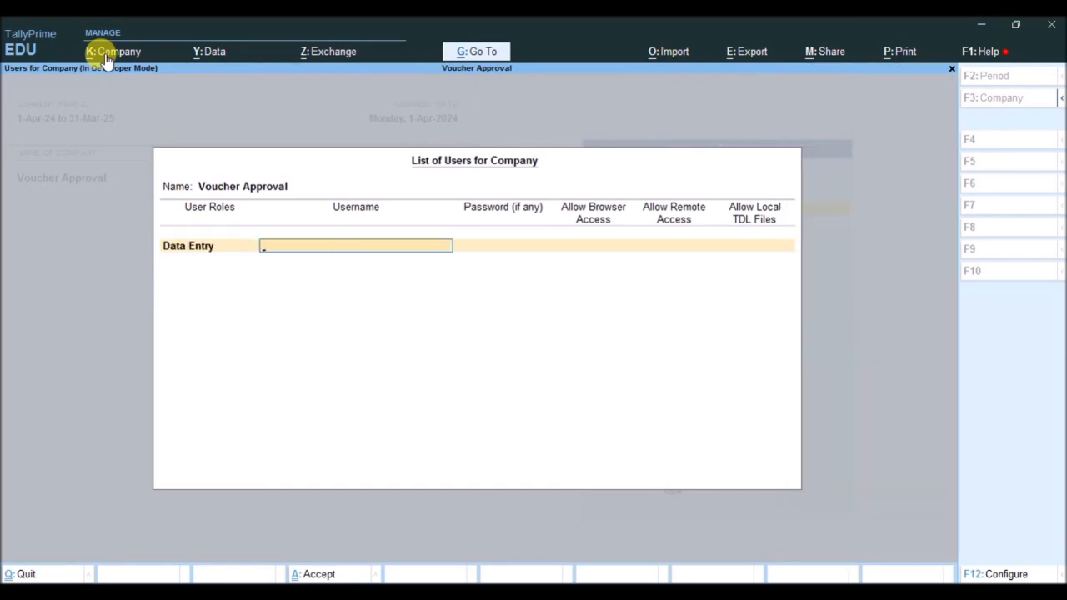
{"action": "type", "text": "maker"}
{"action": "key", "text": "Return"}
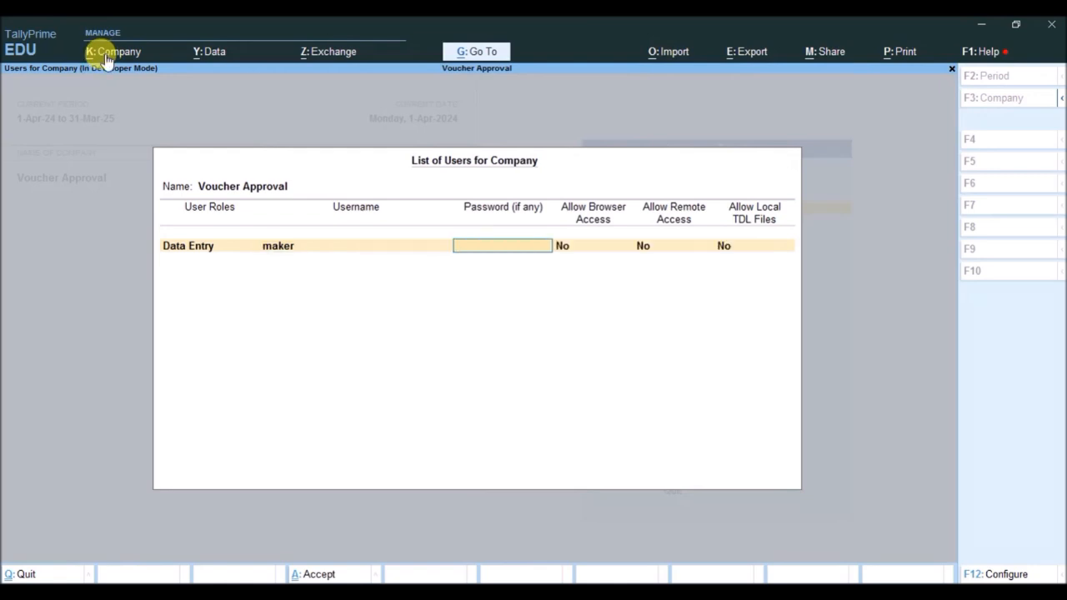
{"action": "key", "text": "Return"}
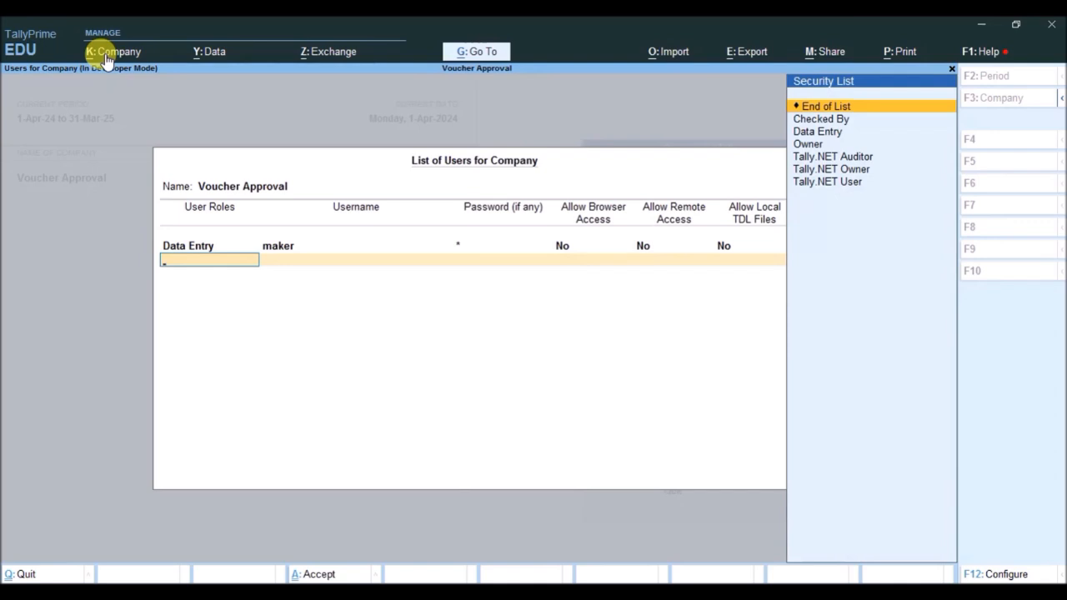
- Add a user named checker with the Checked By role, enter the user's password, and save the list of users
{"action": "key", "text": "Down"}
{"action": "key", "text": "Return"}
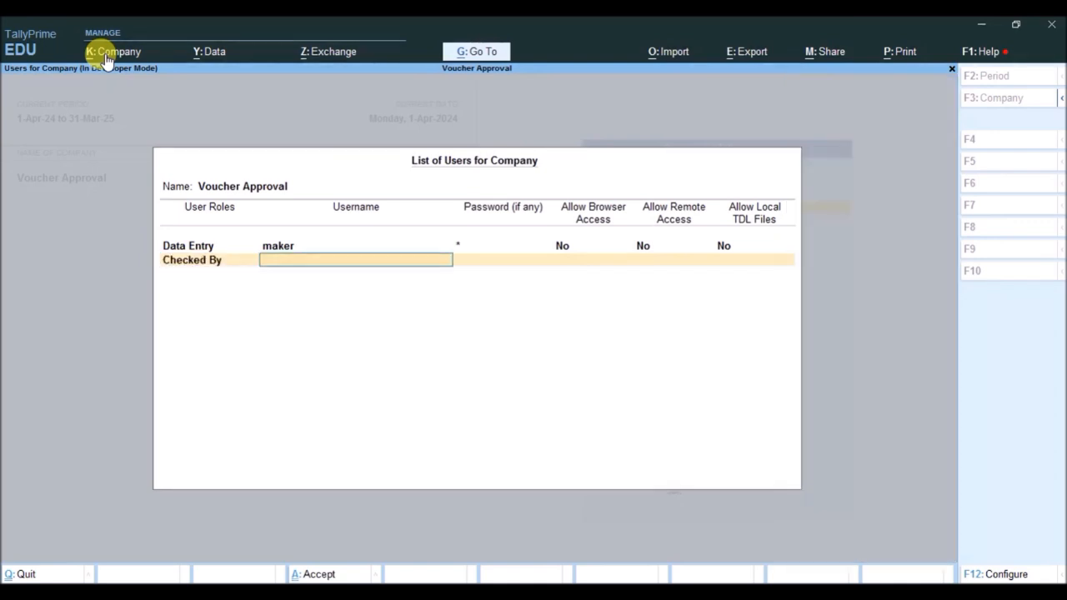
{"action": "type", "text": "checker"}
{"action": "key", "text": "Return"}
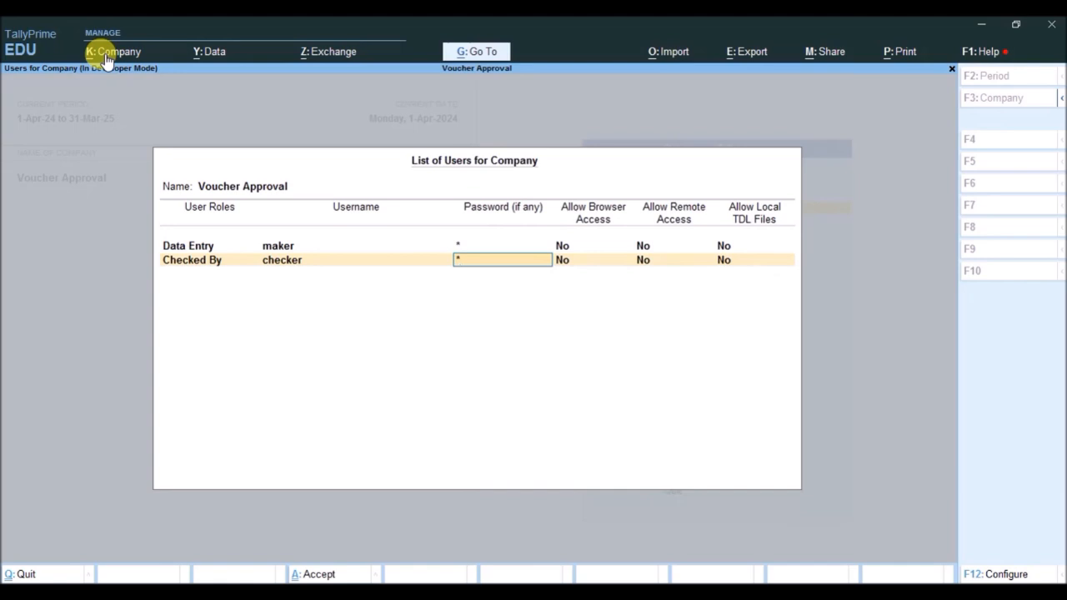
{"action": "key", "text": "Return"}
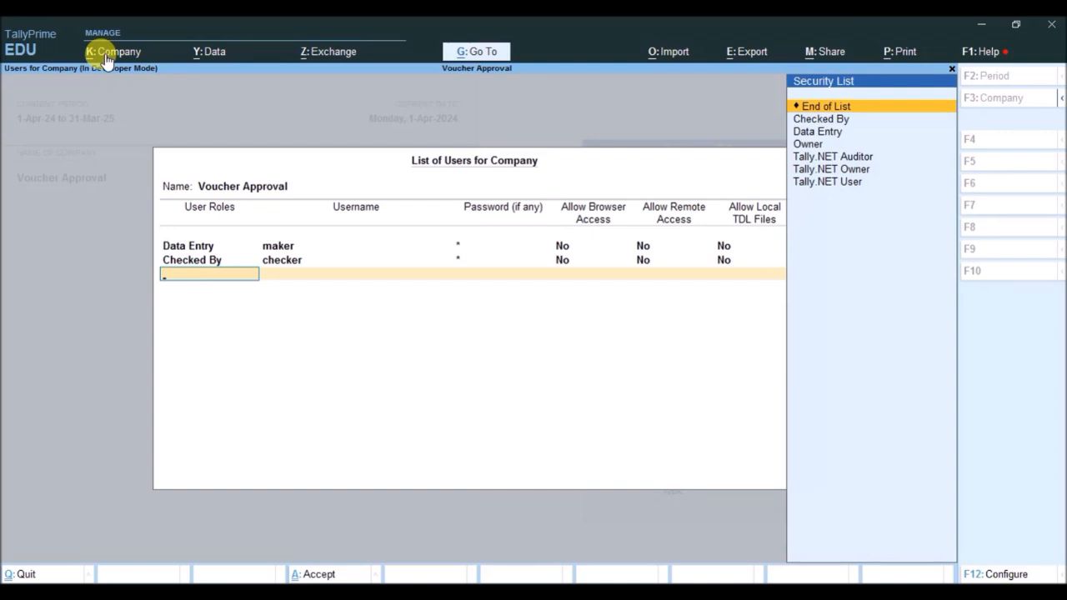
{"action": "key", "text": "Return"}
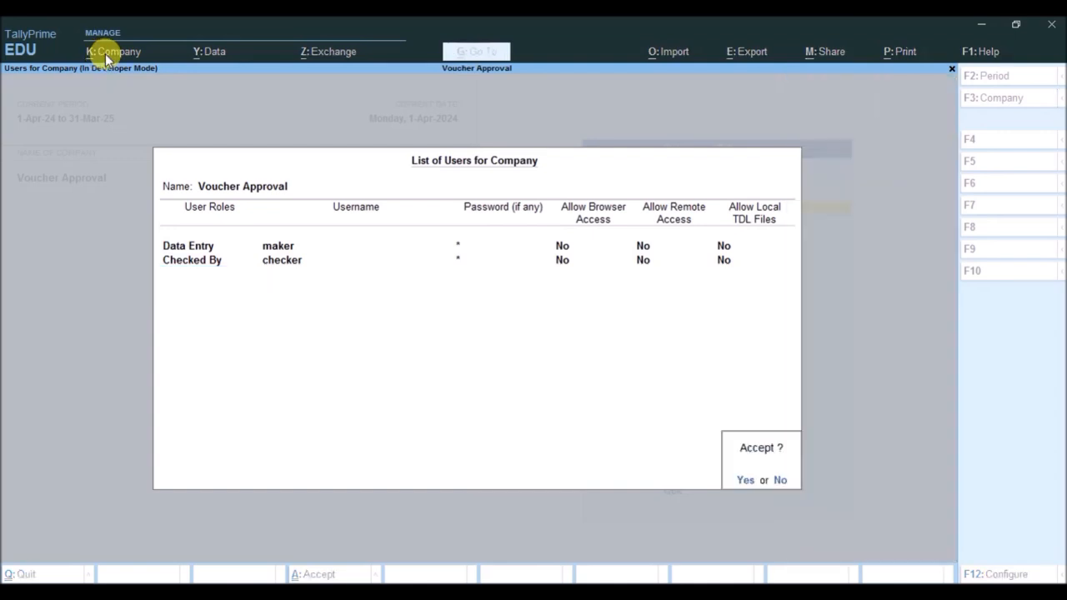
{"action": "key", "text": "y"}
- Examine the user access control and administrator username in the company's security details, and accept the company alteration
{"action": "left_click", "coordinate": [105, 54]}
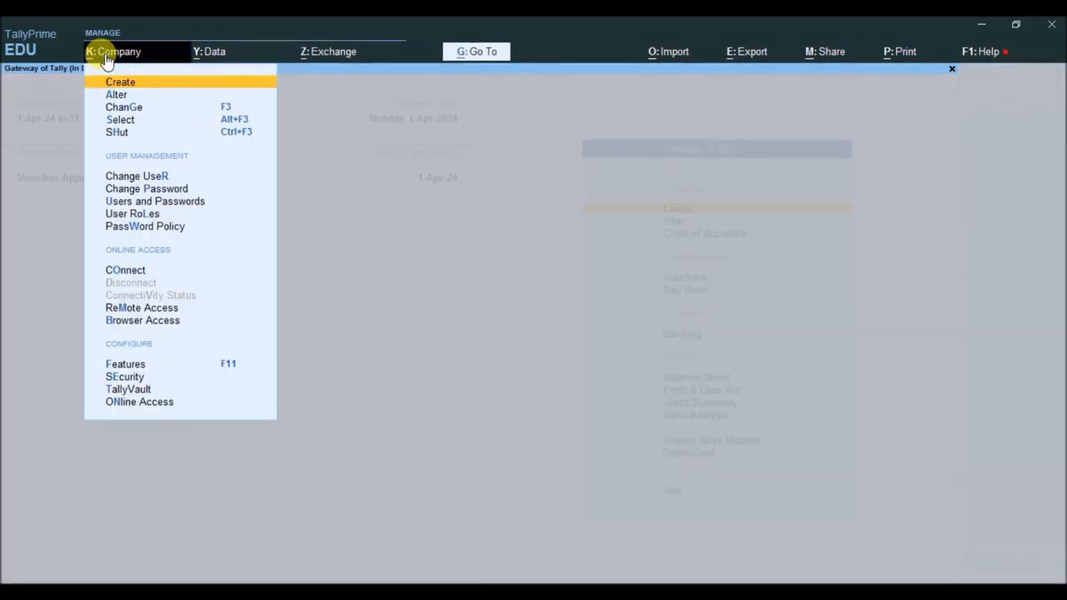
{"action": "key", "text": "Down"}
{"action": "key", "text": "Return"}
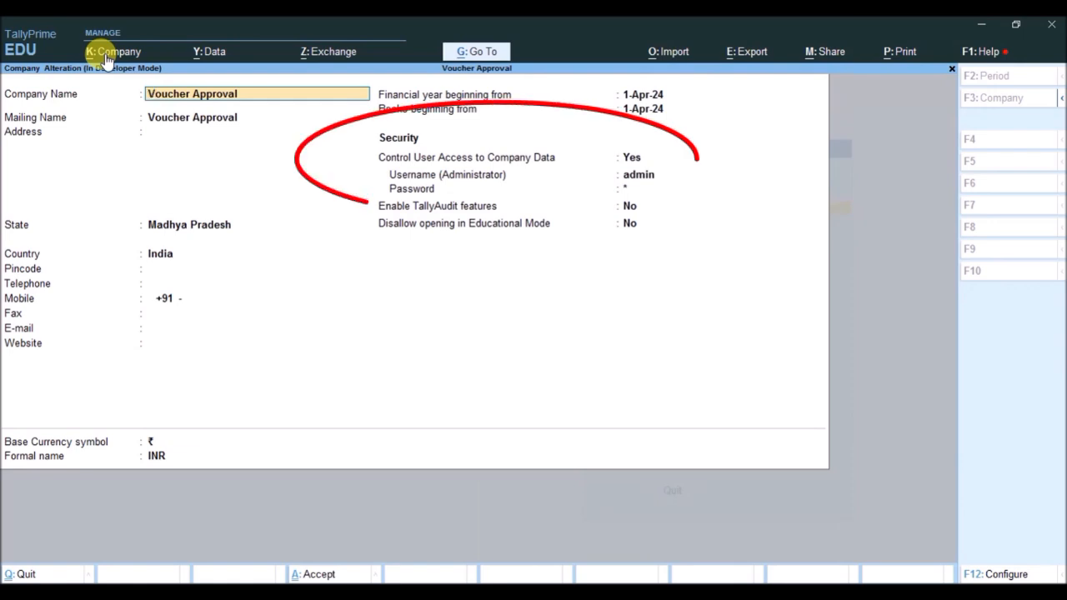
{"action": "left_click", "coordinate": [636, 176]}
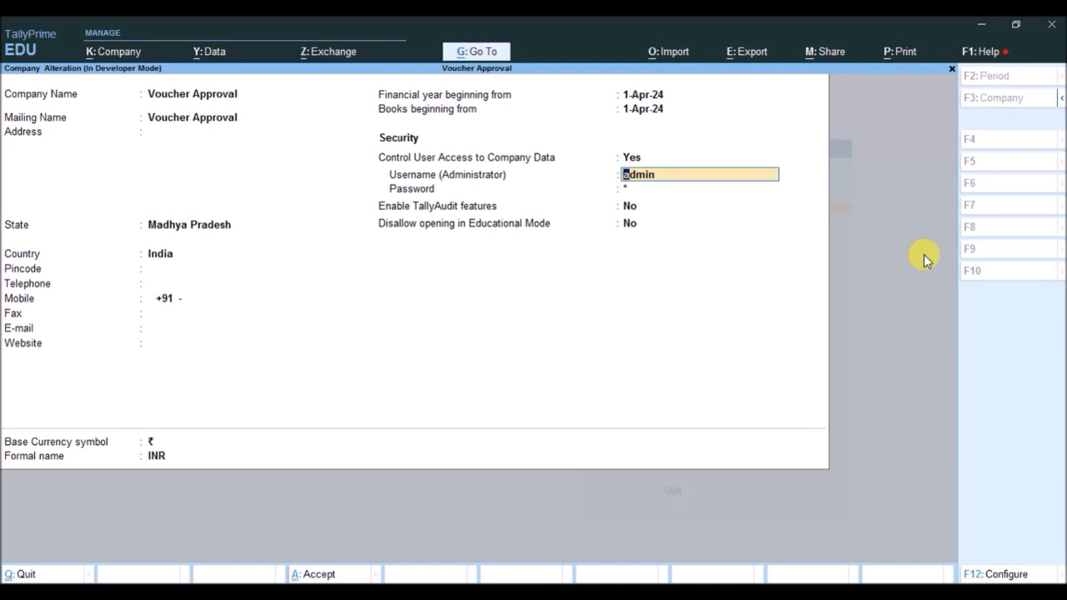
{"action": "key", "text": "ctrl"}
{"action": "key", "text": "ctrl"}
{"action": "key", "text": "ctrl+a"}
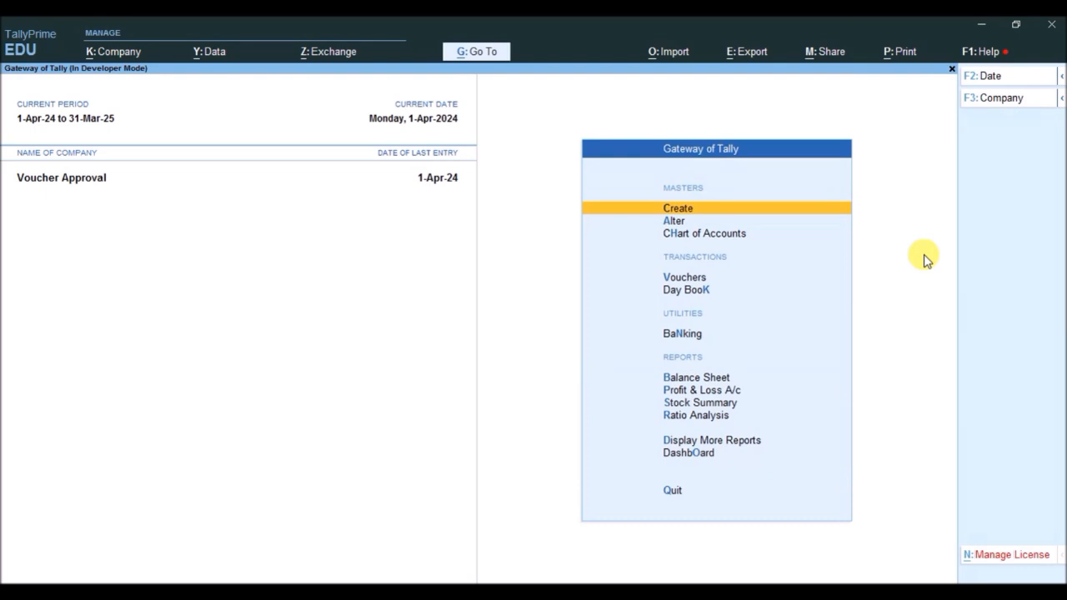
- Reselect the Voucher Approval company and log in as the user maker with the account password
{"action": "key", "text": "alt+F3"}
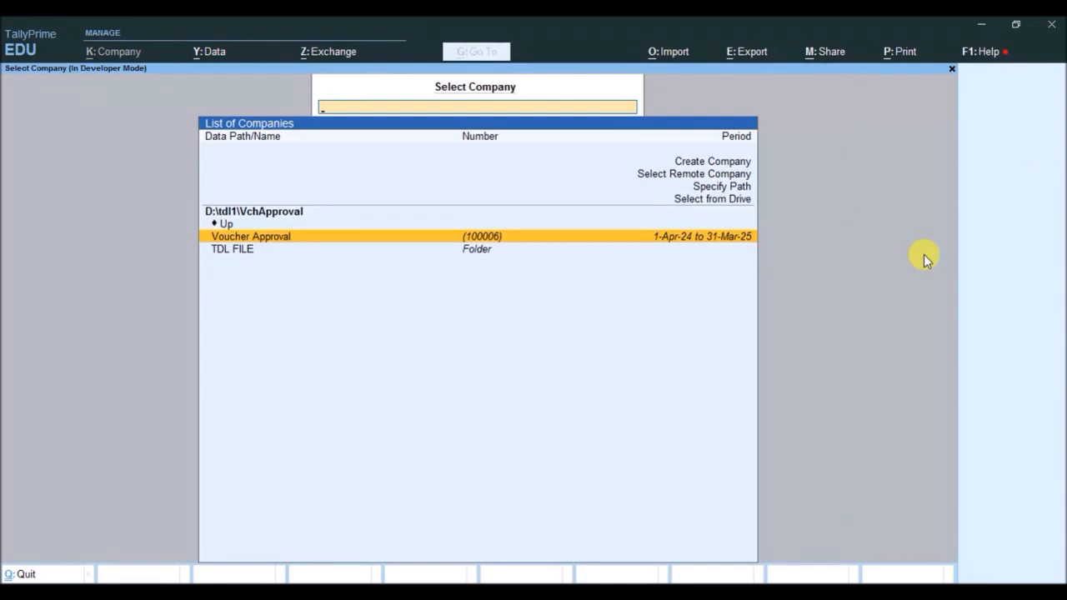
{"action": "key", "text": "Return"}
{"action": "type", "text": "maker"}
{"action": "key", "text": "Return"}
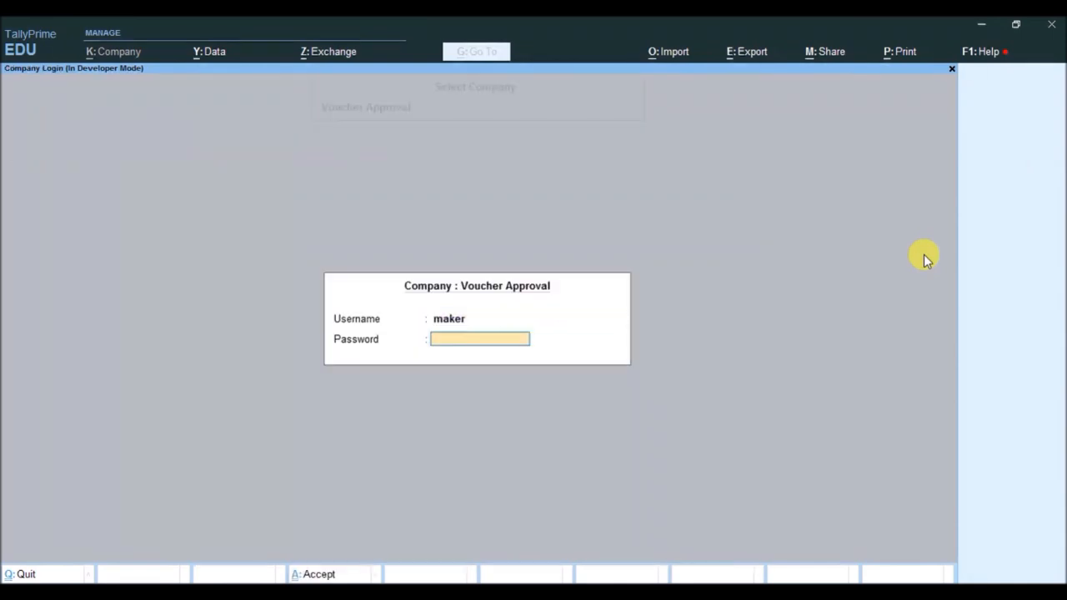
{"action": "key", "text": "Return"}
- Start a Sales voucher for Raman & Company, accept the party details, and choose Sales Account as the sales ledger
{"action": "key", "text": "Down"}
{"action": "key", "text": "Down"}
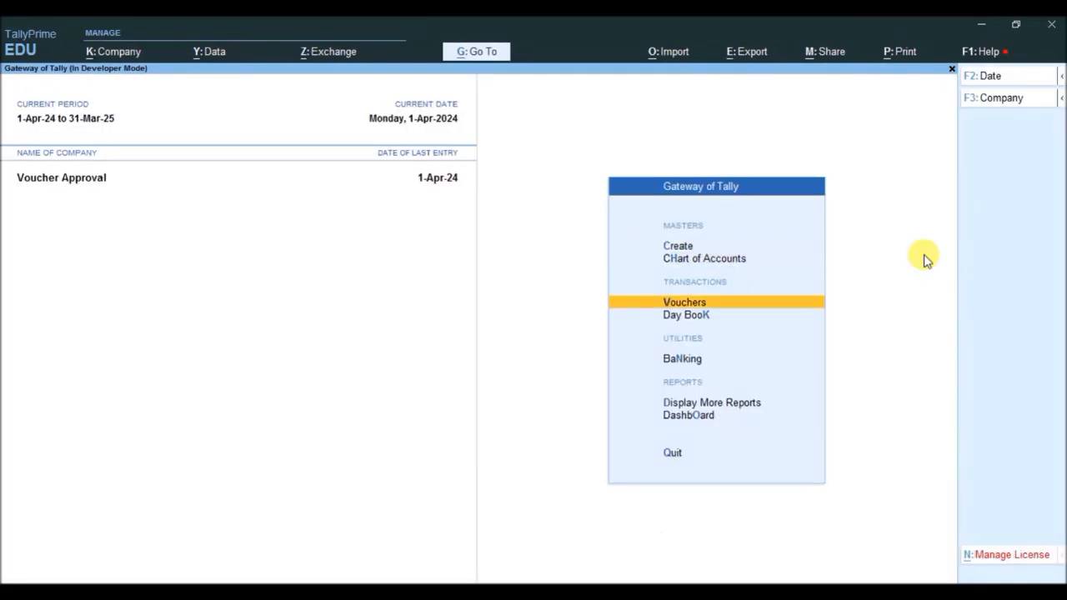
{"action": "key", "text": "Return"}
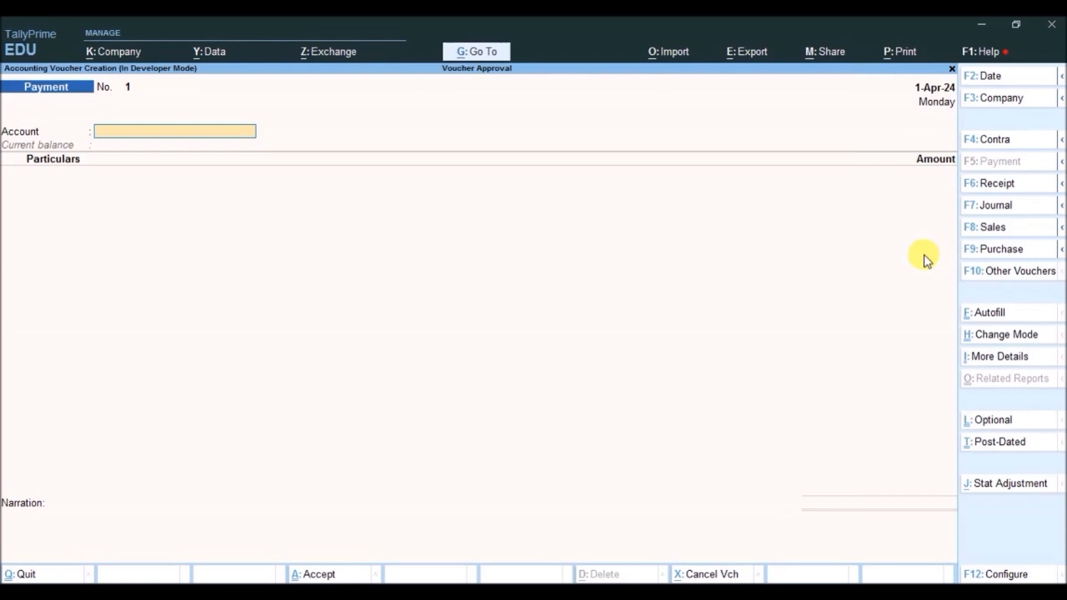
{"action": "left_click", "coordinate": [967, 235]}
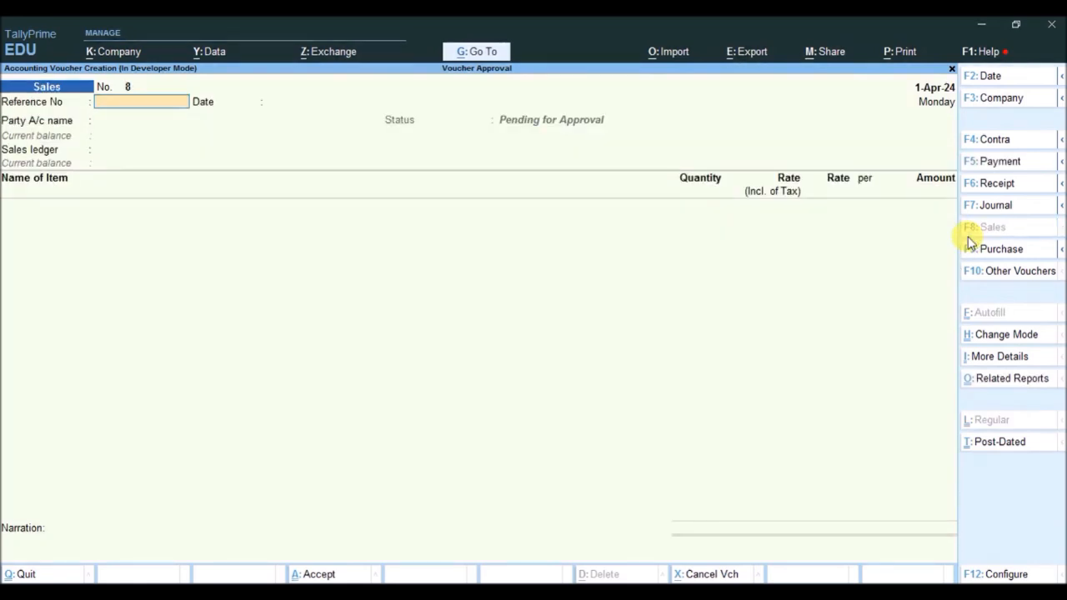
{"action": "key", "text": "Return"}
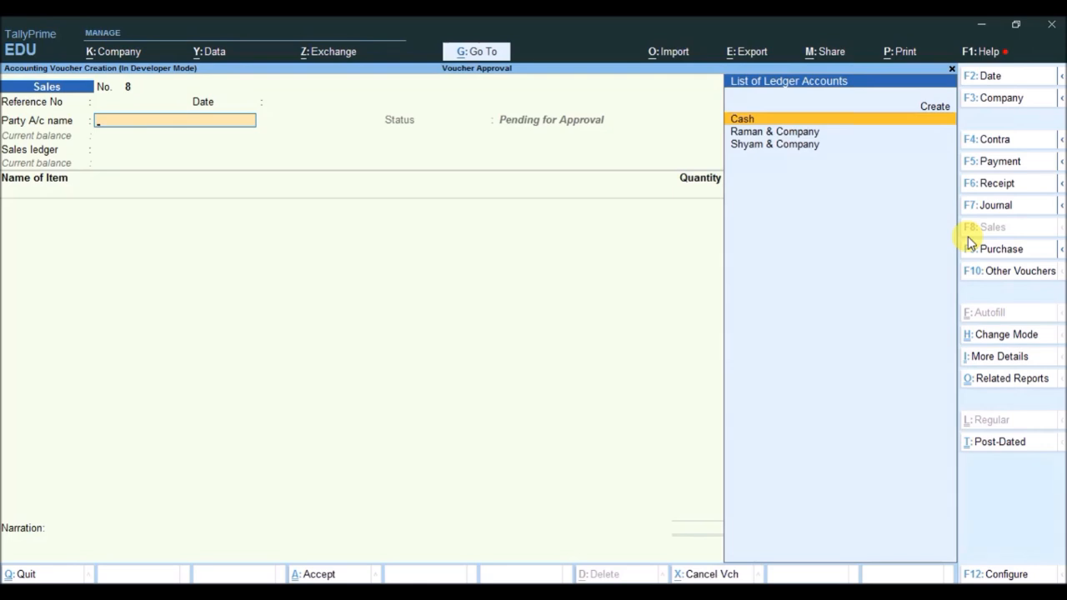
{"action": "key", "text": "Down"}
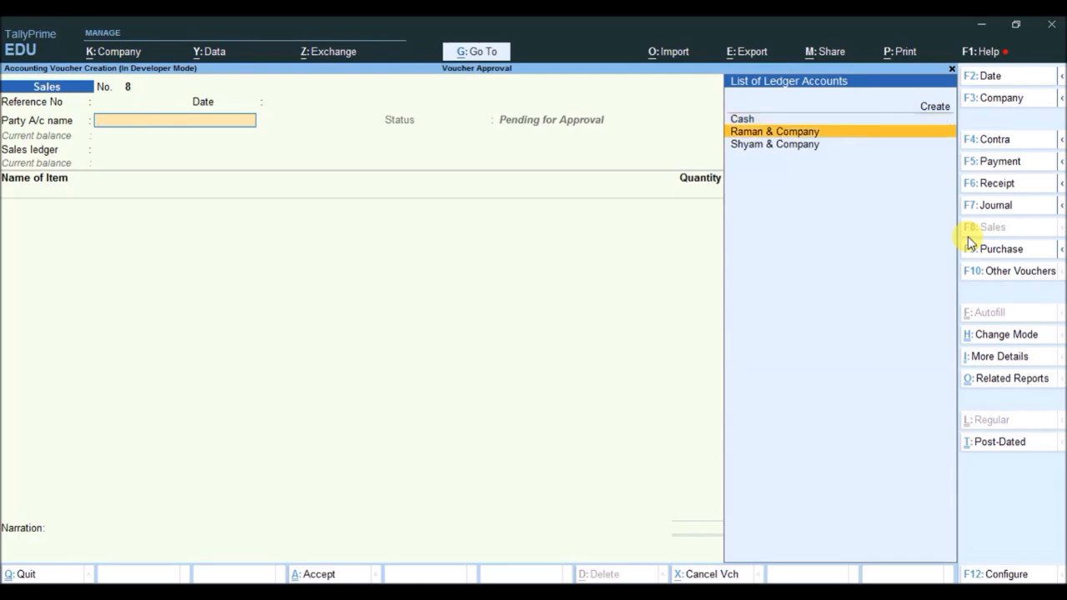
{"action": "key", "text": "Return"}
{"action": "key", "text": "ctrl+a"}
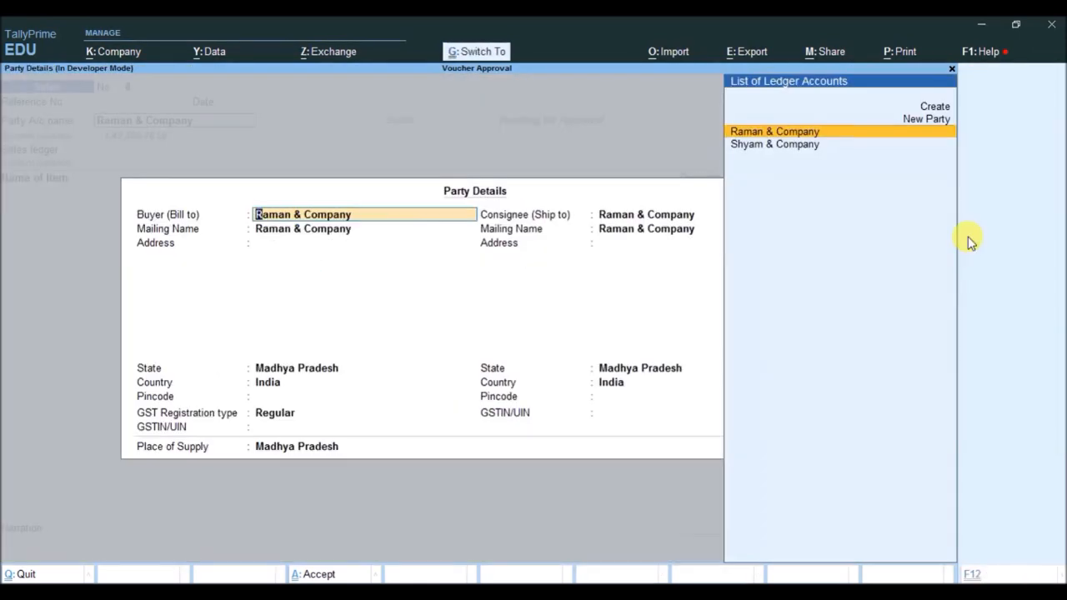
{"action": "key", "text": "ctrl+a"}
{"action": "key", "text": "Return"}
- Enter the stock item T-Shirts 34" with a quantity of 10 pcs at a rate of 2,000.00 in the sales voucher
{"action": "key", "text": "Down"}
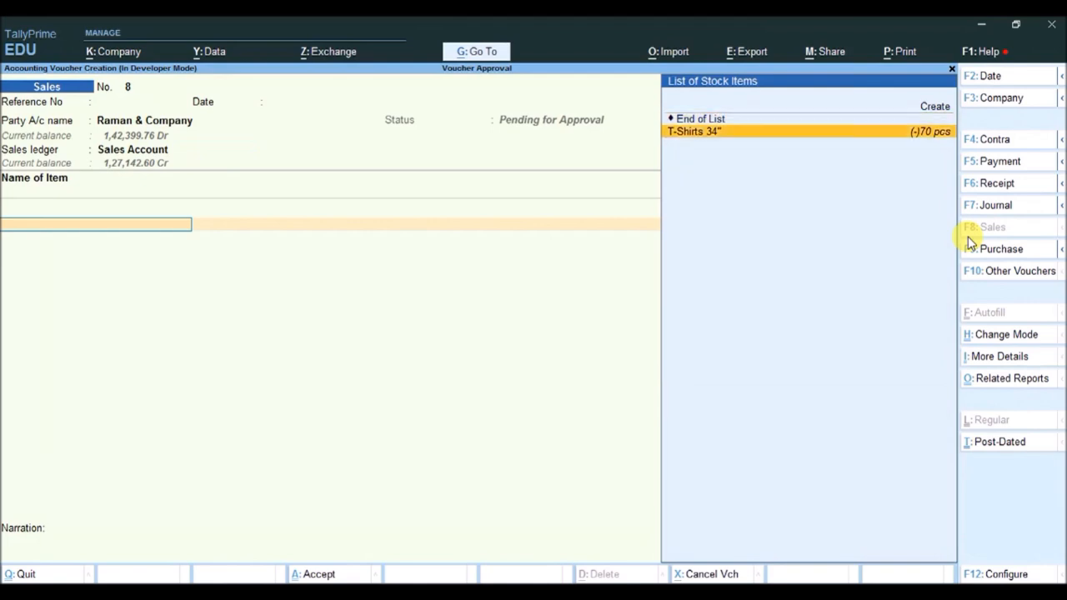
{"action": "key", "text": "Return"}
{"action": "key", "text": "Return"}
{"action": "type", "text": "10"}
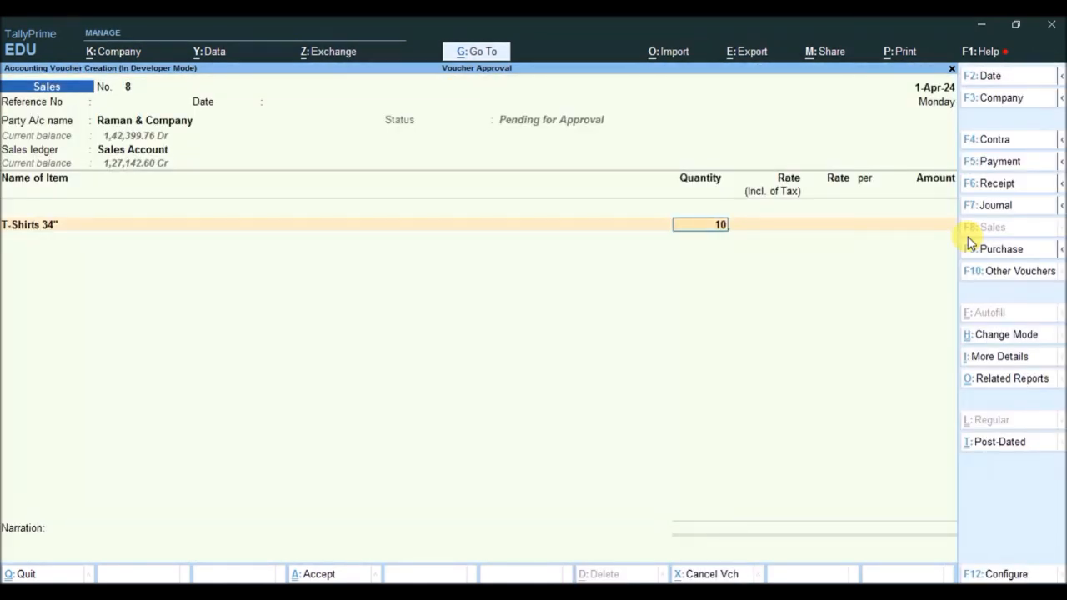
{"action": "key", "text": "Return"}
- Add the CGST and SGST ledgers to the sales voucher, save it, and return to the Gateway of Tally
{"action": "key", "text": "Return"}
{"action": "key", "text": "Return"}
{"action": "key", "text": "Return"}
{"action": "key", "text": "Return"}
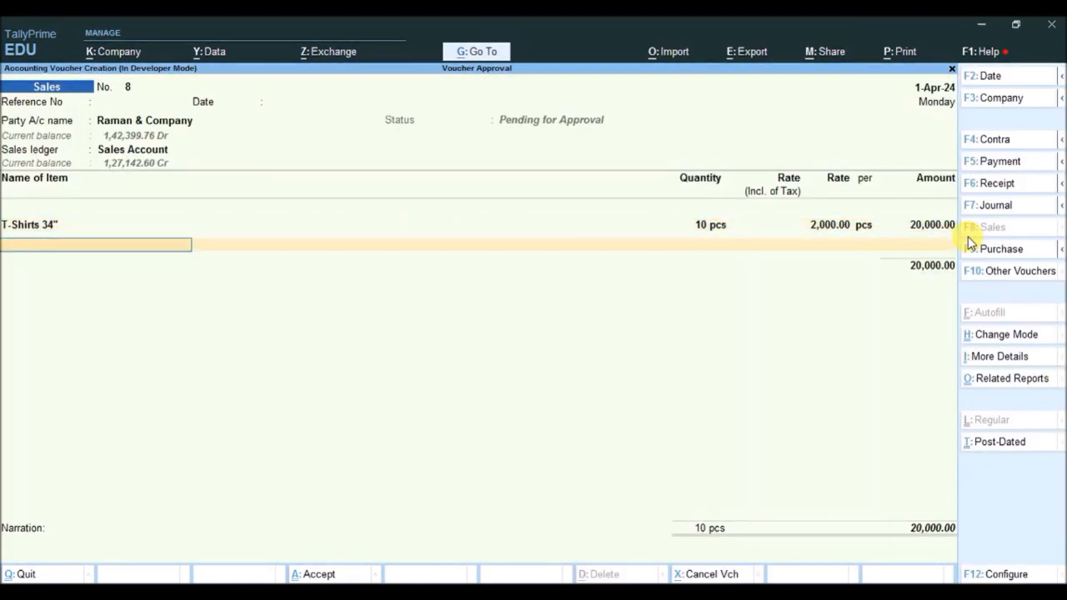
{"action": "key", "text": "Return"}
{"action": "key", "text": "Down"}
{"action": "key", "text": "Return"}
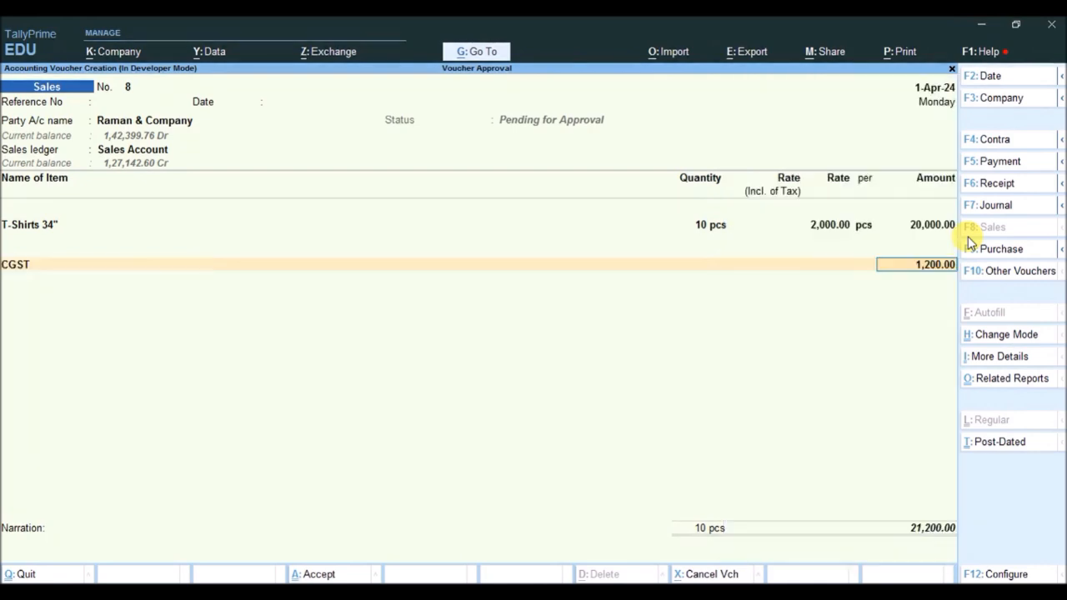
{"action": "key", "text": "Return"}
{"action": "key", "text": "Up"}
{"action": "key", "text": "Return"}
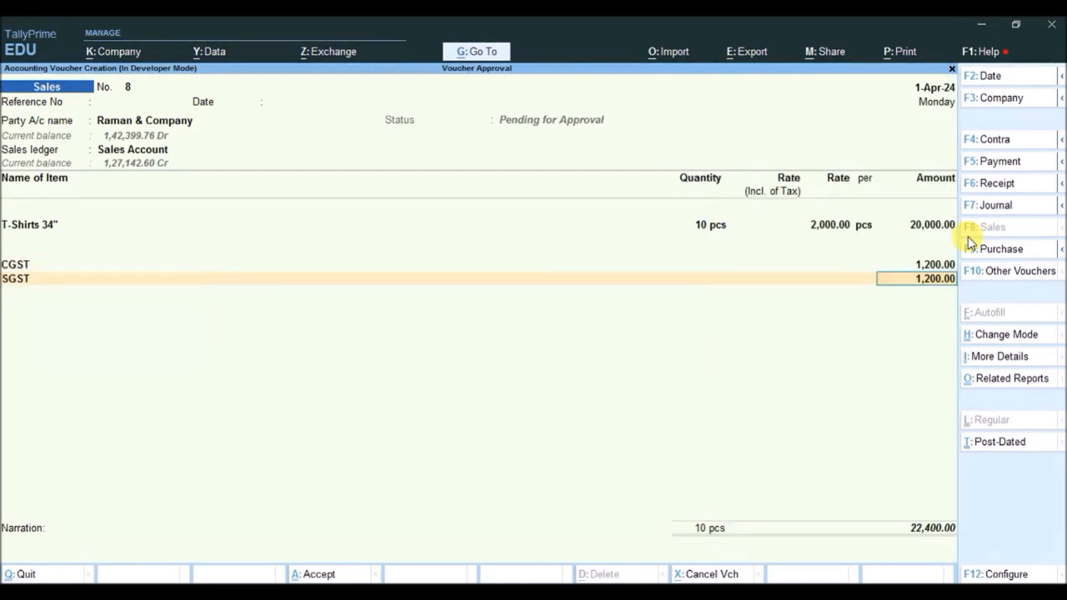
{"action": "key", "text": "Return"}
{"action": "key", "text": "ctrl"}
{"action": "key", "text": "ctrl+a"}
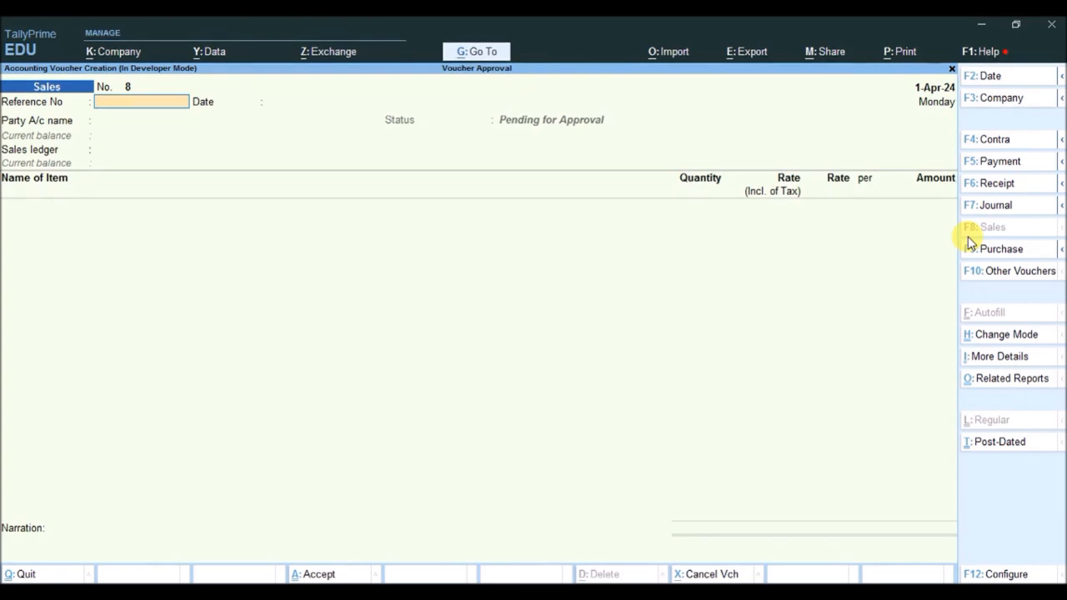
{"action": "key", "text": "Escape"}
{"action": "key", "text": "y"}
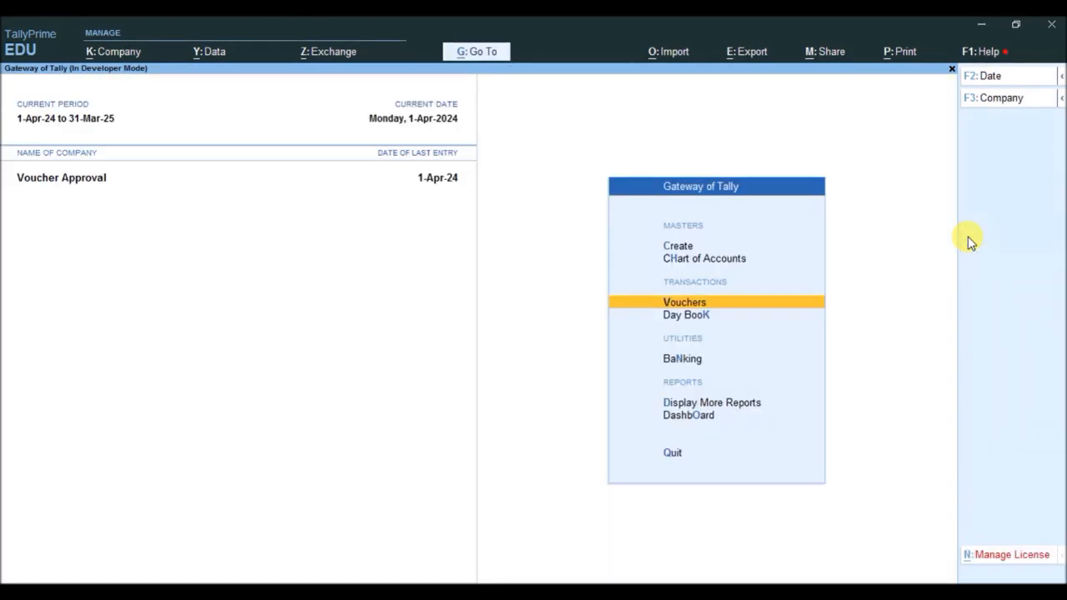
- Reselect the Voucher Approval company and log in as the user checker with the account password
{"action": "key", "text": "alt+F1"}
{"action": "key", "text": "y"}
{"action": "key", "text": "Return"}
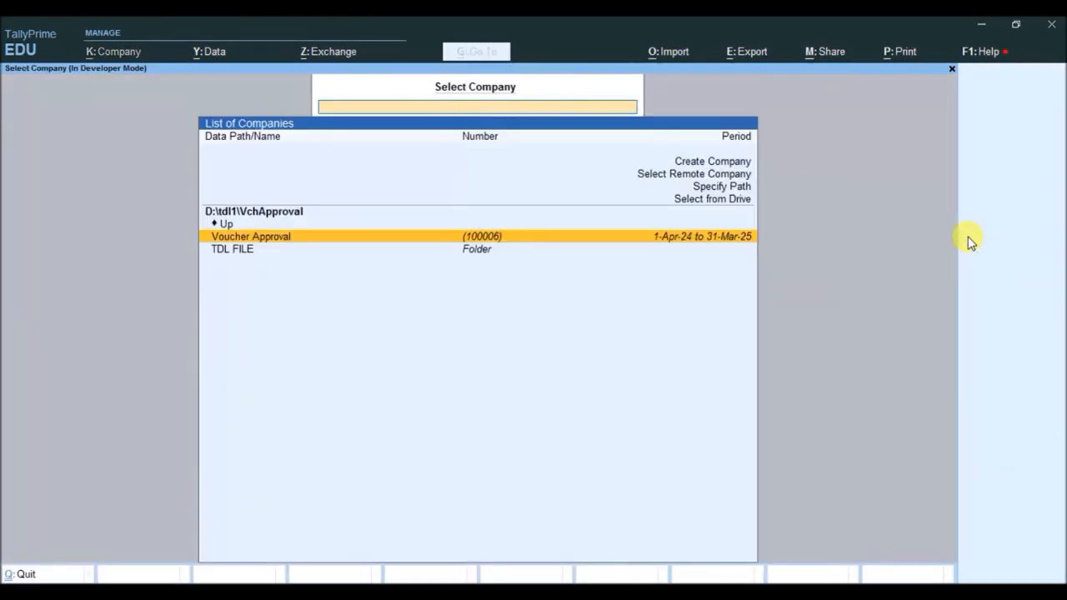
{"action": "key", "text": "Return"}
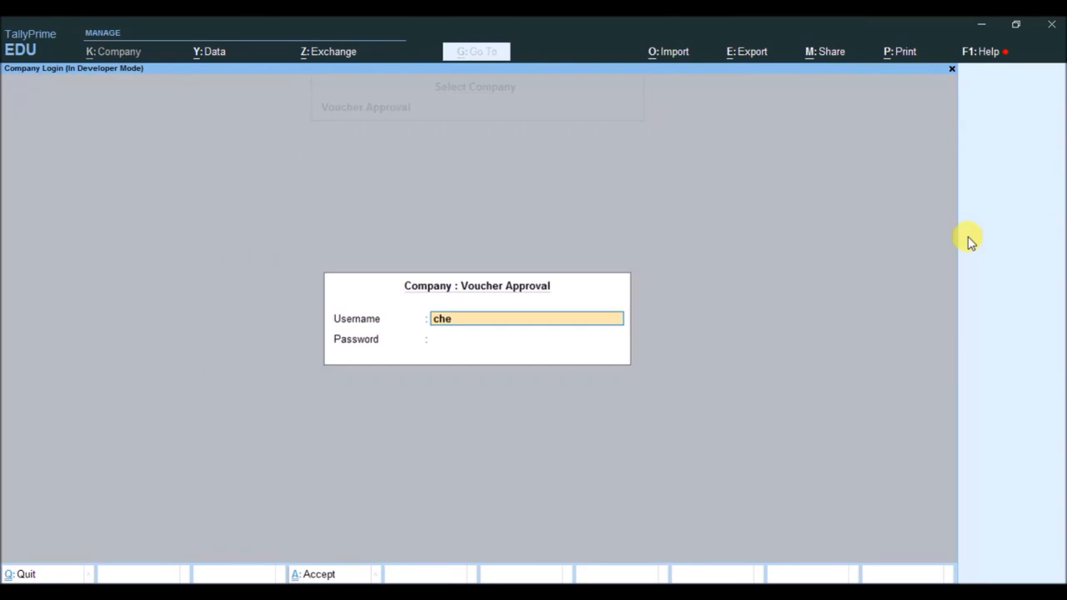
{"action": "key", "text": "Return"}
{"action": "type", "text": "*"}
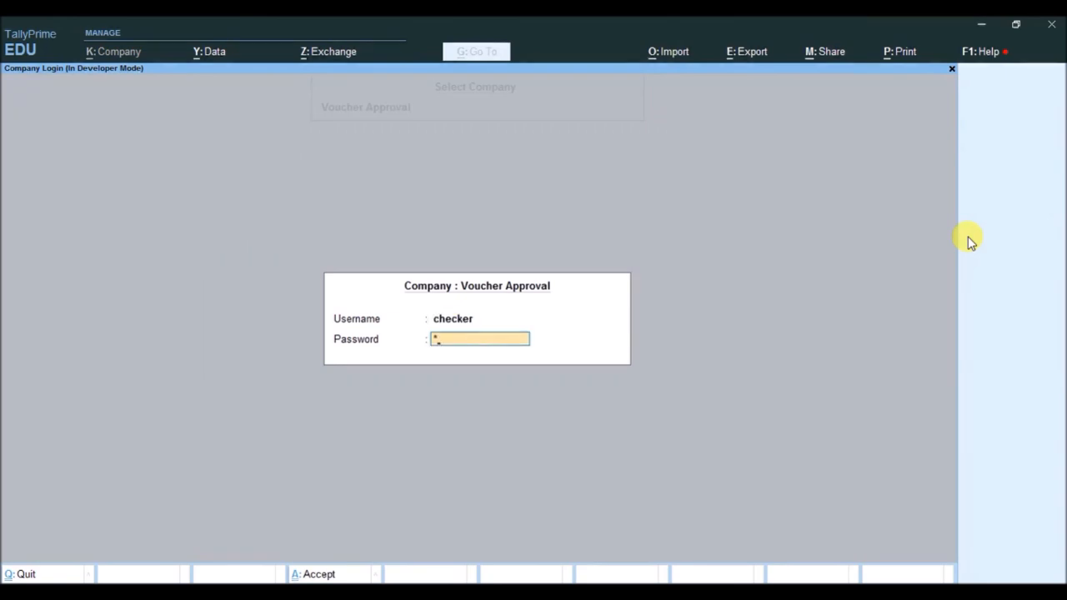
{"action": "key", "text": "Return"}
- Go to Display More Reports and look into the Vouchers for Approval report
{"action": "key", "text": "Up"}
{"action": "key", "text": "Up"}
{"action": "key", "text": "Up"}
{"action": "key", "text": "Return"}
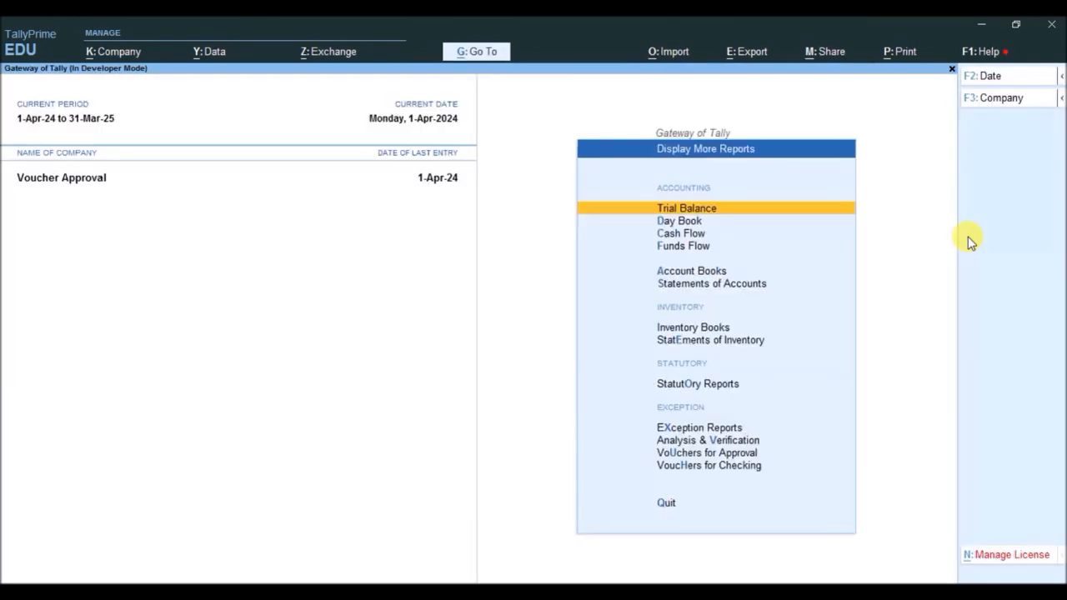
{"action": "key", "text": "Up"}
{"action": "key", "text": "Up"}
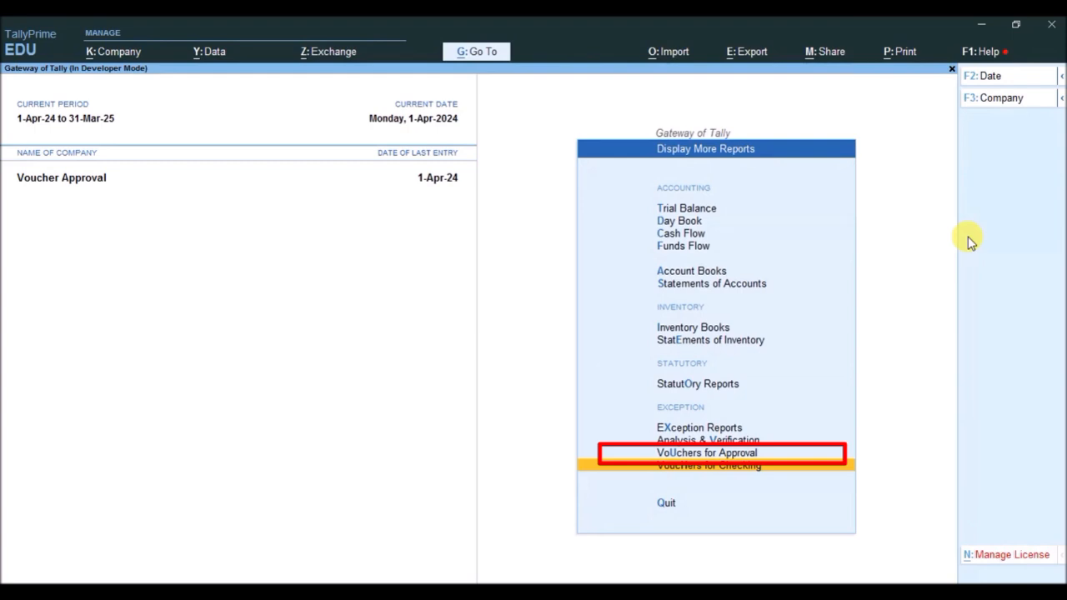
{"action": "key", "text": "Up"}
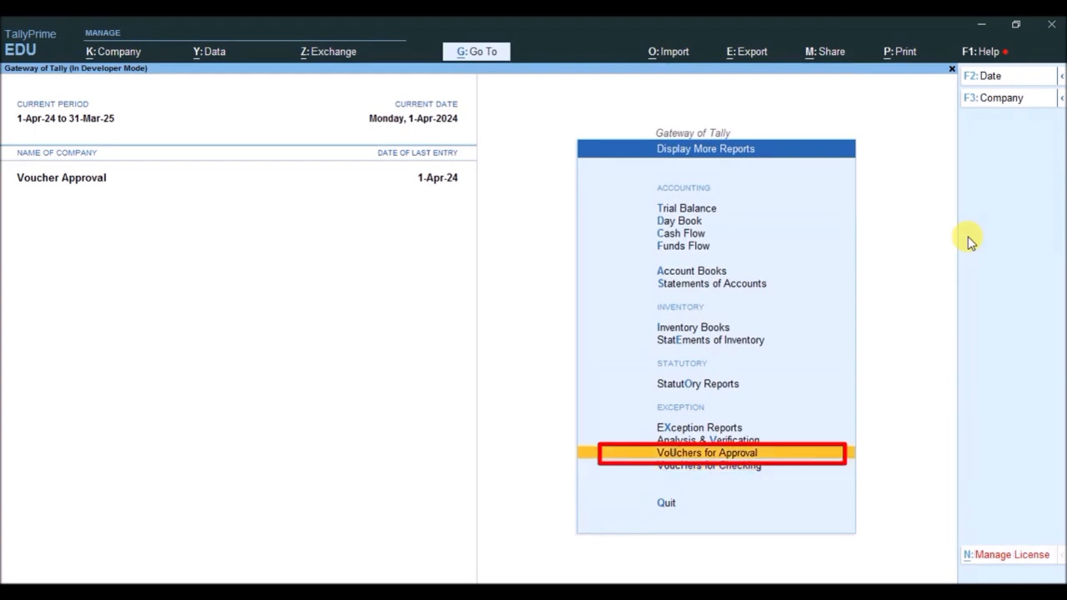
{"action": "key", "text": "Down"}
{"action": "key", "text": "Up"}
{"action": "key", "text": "Return"}
{"action": "key", "text": "Down"}
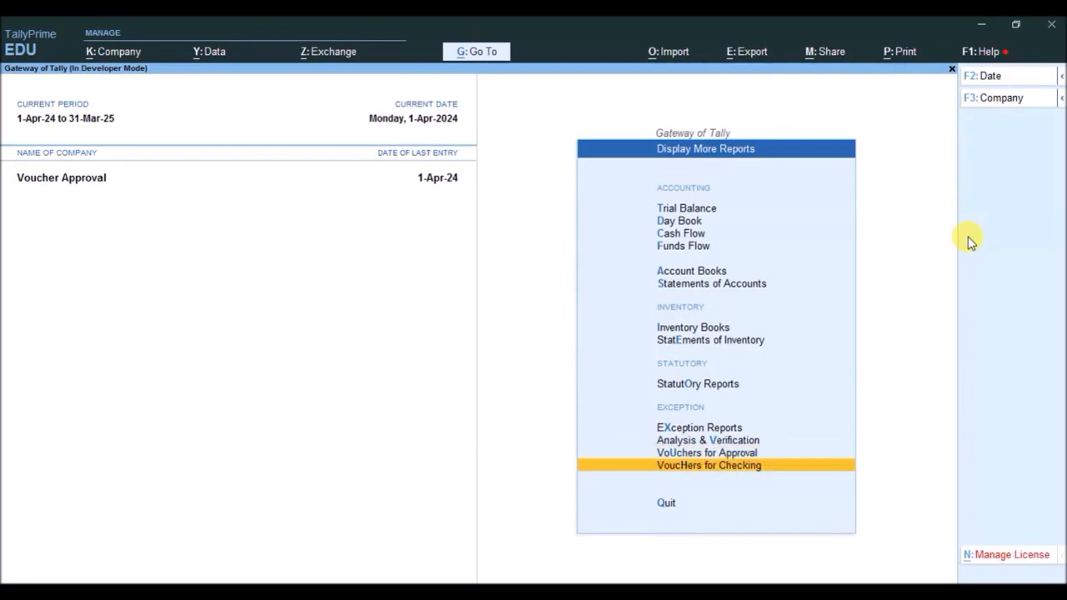
- Look into the Vouchers for Checking report and recheck the Vouchers for Approval report
{"action": "key", "text": "Return"}
{"action": "key", "text": "Escape"}
{"action": "key", "text": "Up"}
{"action": "key", "text": "Return"}
{"action": "key", "text": "Escape"}
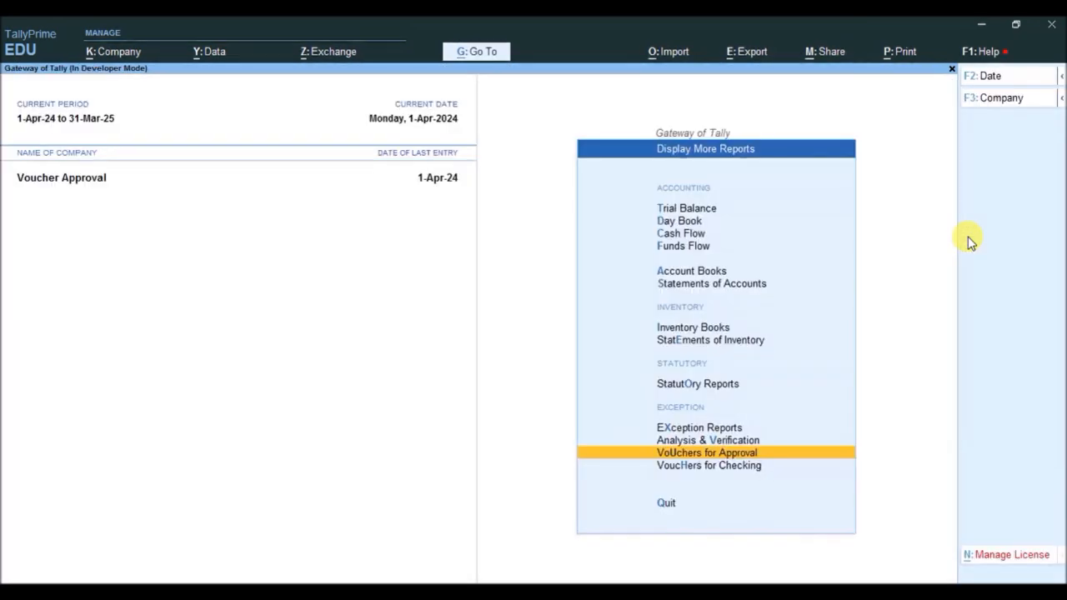
- Reopen the Vouchers for Checking report, view the Raman & Company sales voucher in it, and close the voucher without changes
{"action": "key", "text": "Down"}
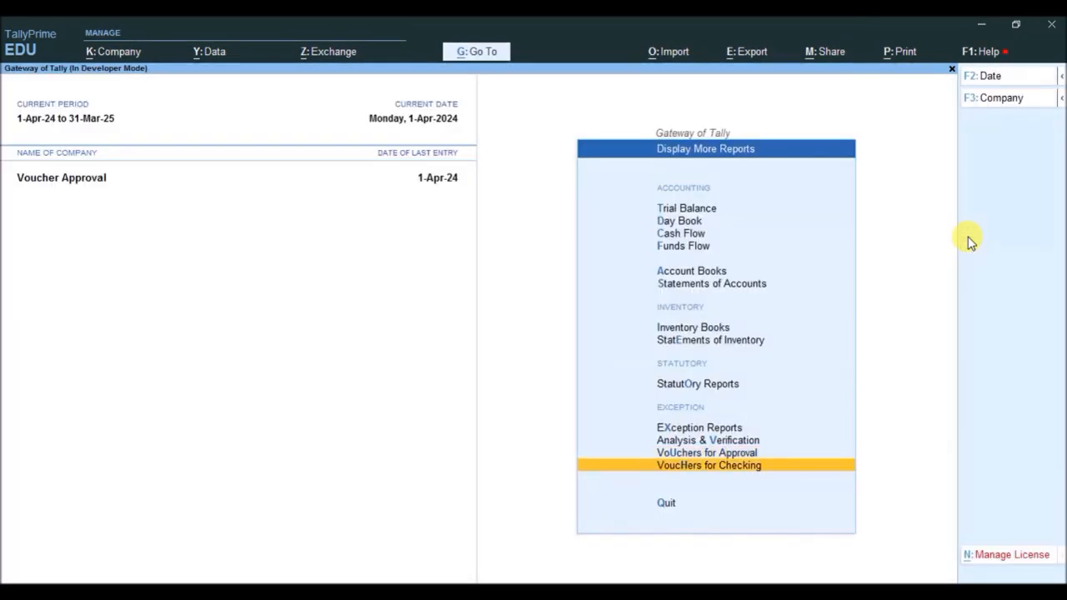
{"action": "key", "text": "Return"}
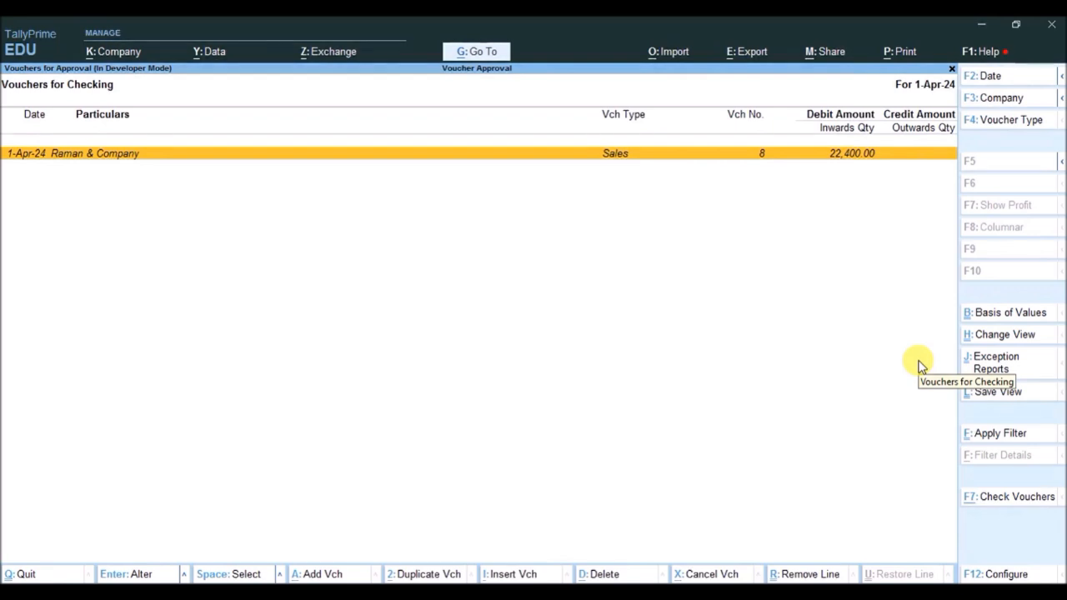
{"action": "key", "text": "Return"}
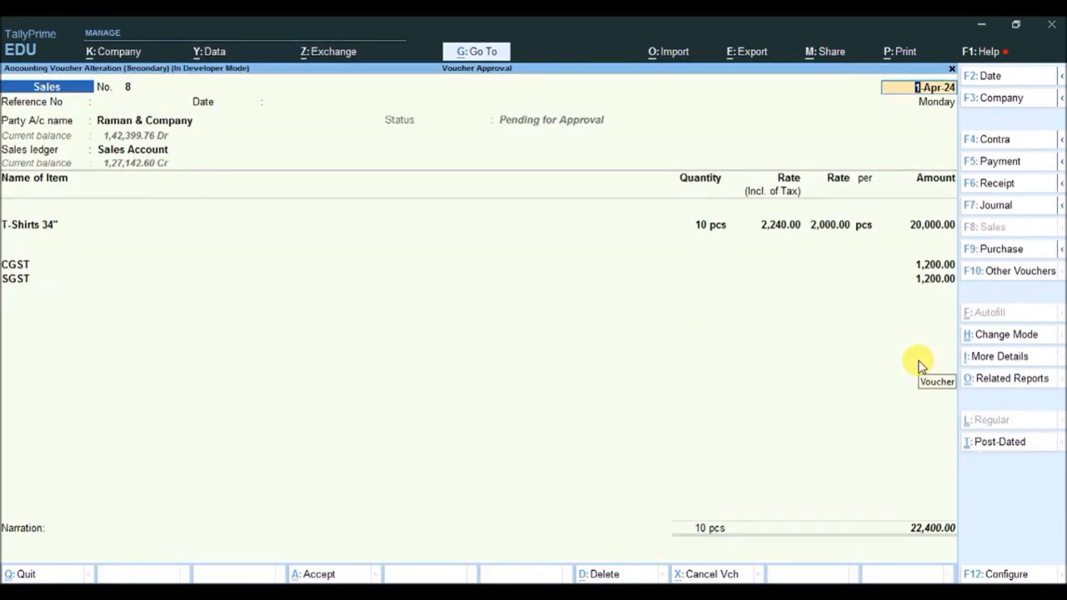
{"action": "key", "text": "Escape"}
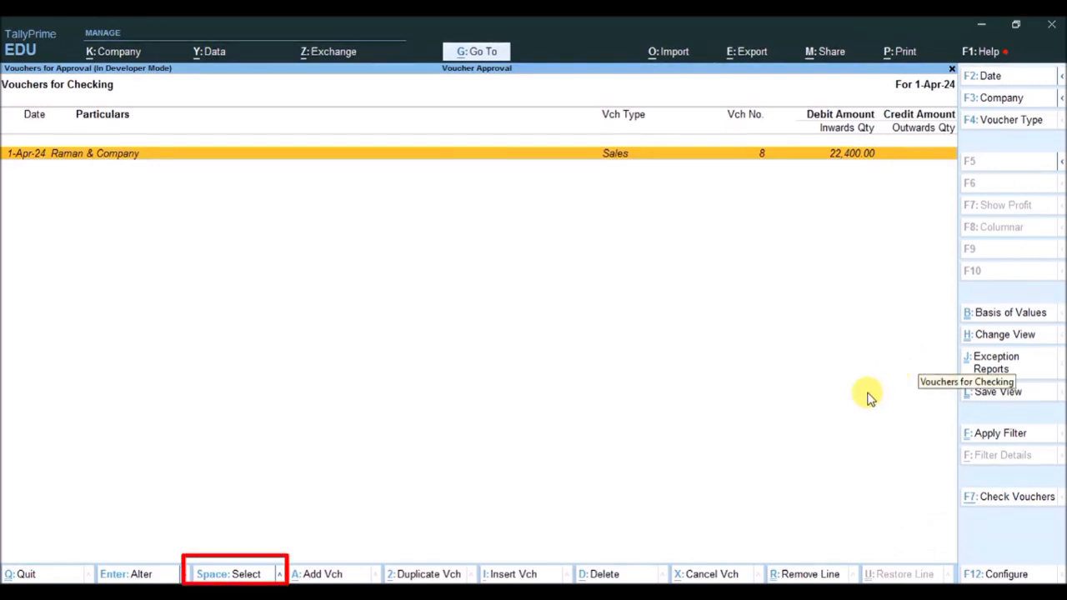
- Mark the Raman & Company sales voucher as checked with the remark Done and leave the report
{"action": "key", "text": "space"}
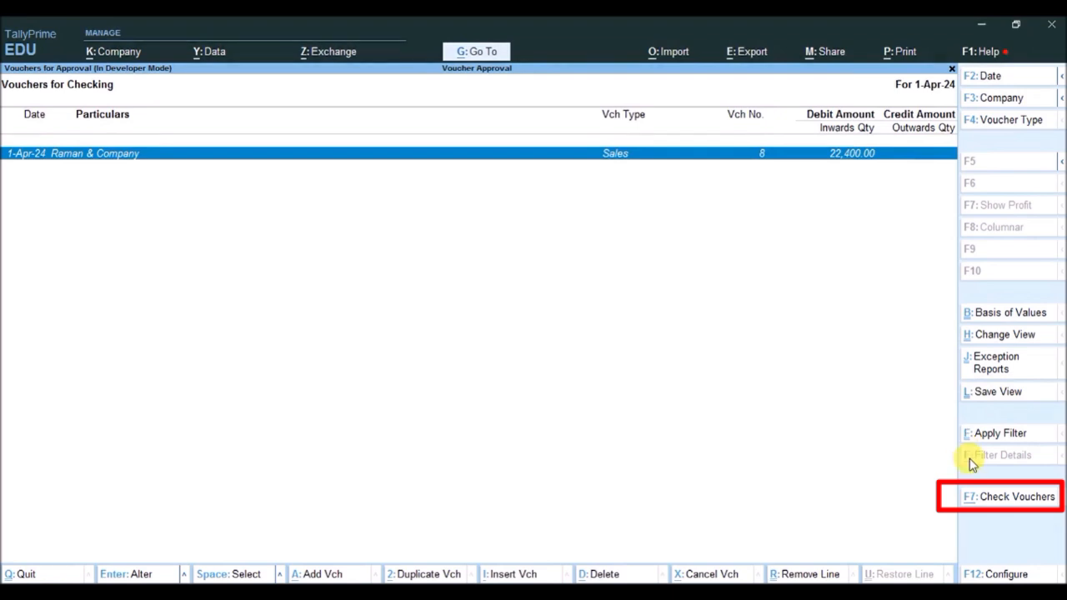
{"action": "left_click", "coordinate": [974, 498]}
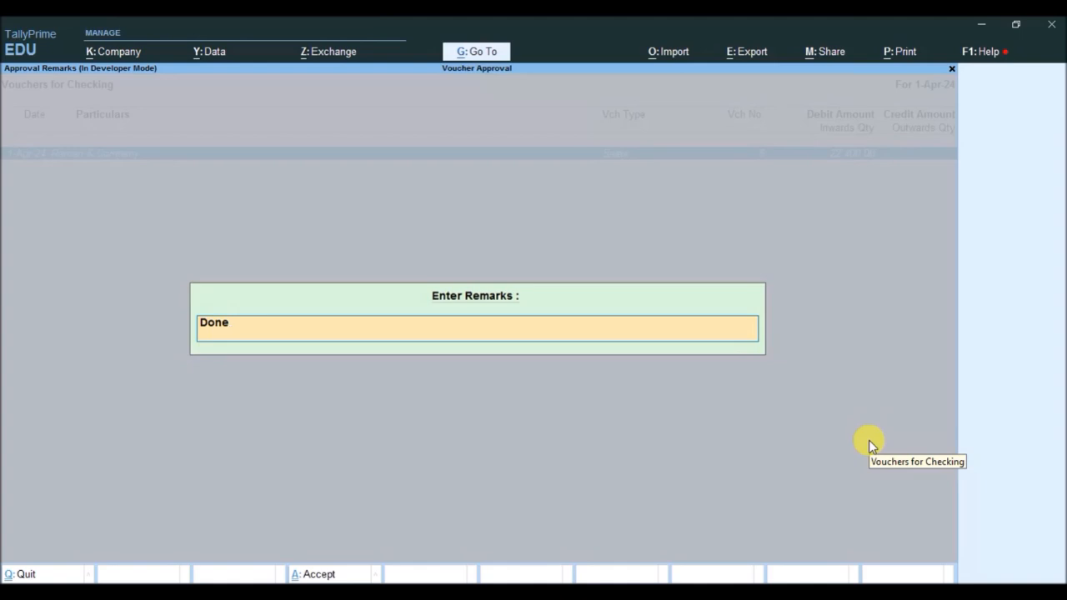
{"action": "key", "text": "Return"}
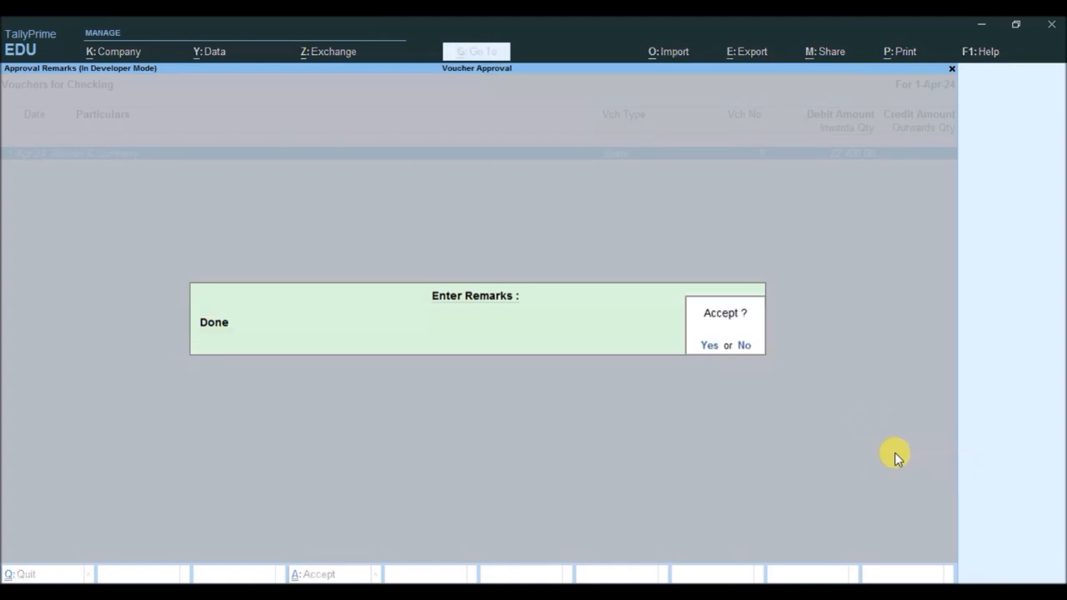
{"action": "key", "text": "Return"}
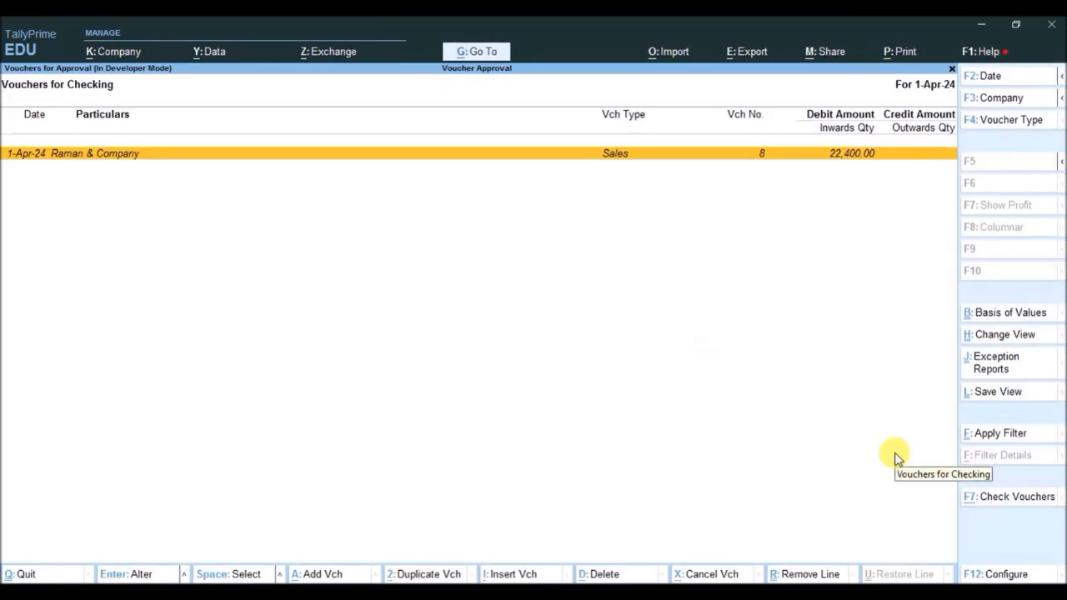
{"action": "key", "text": "Escape"}
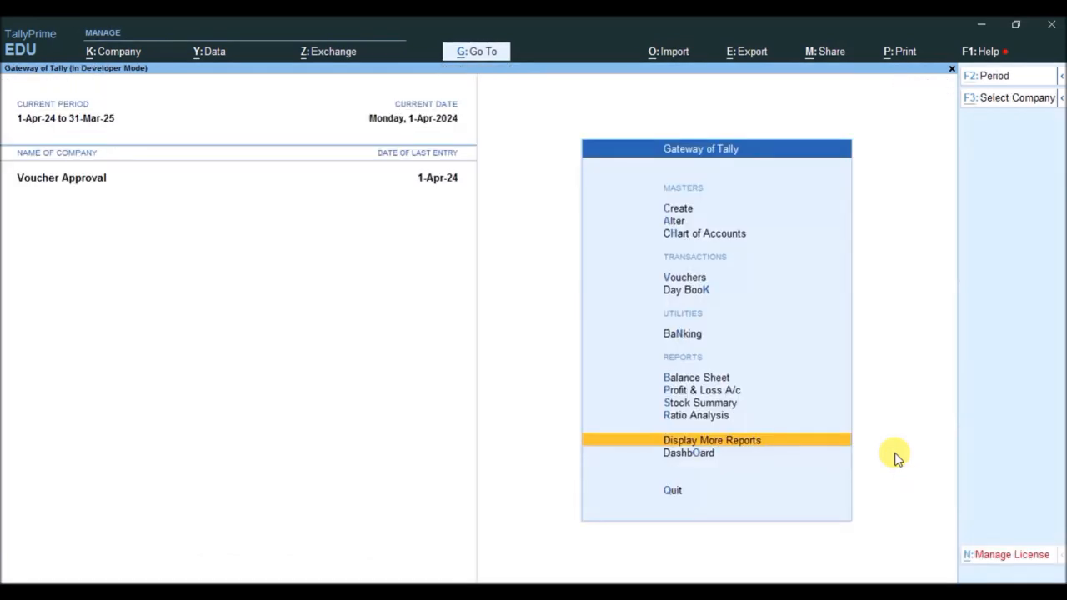
- Reselect the Voucher Approval company and log in as the user admin with the account password
{"action": "key", "text": "alt+F3"}
{"action": "key", "text": "Return"}
{"action": "key", "text": "Return"}
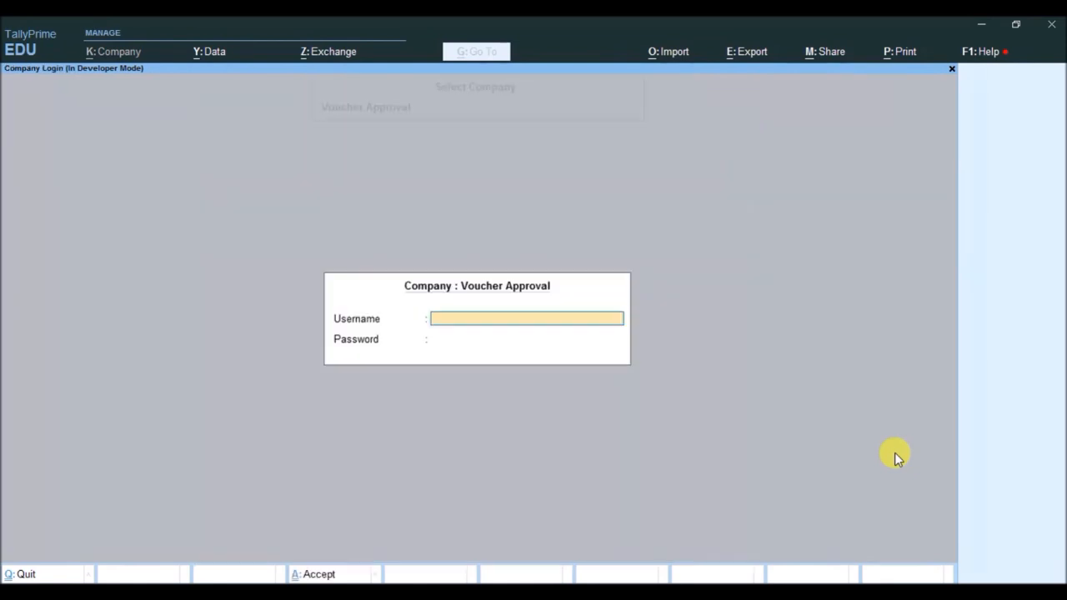
{"action": "type", "text": "admin"}
{"action": "key", "text": "Return"}
{"action": "type", "text": "ad"}
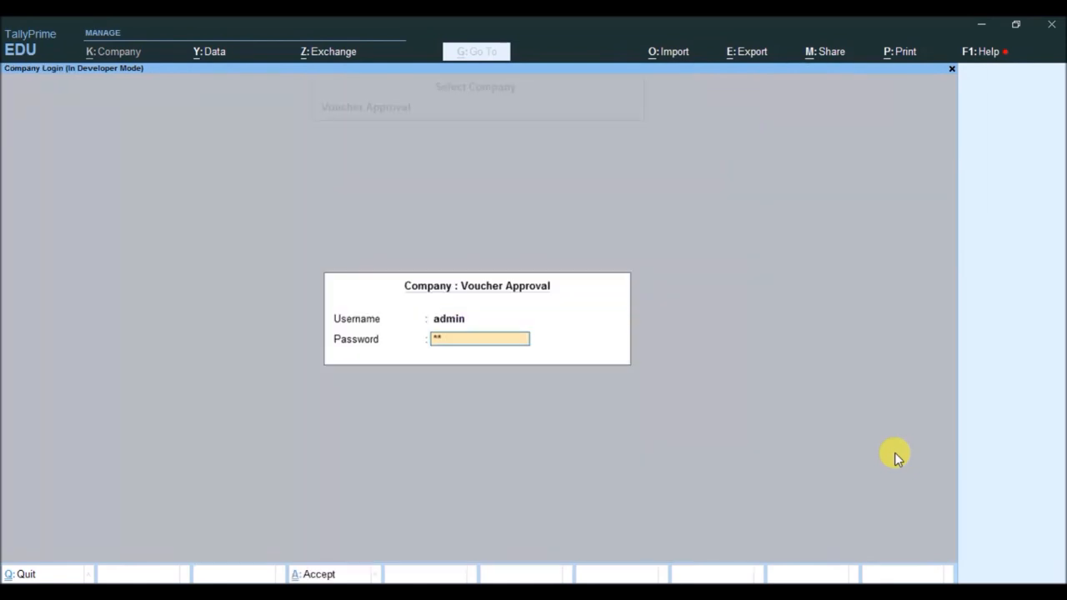
{"action": "type", "text": "min"}
- Open the Vouchers for Approval report from Display More Reports
{"action": "key", "text": "Return"}
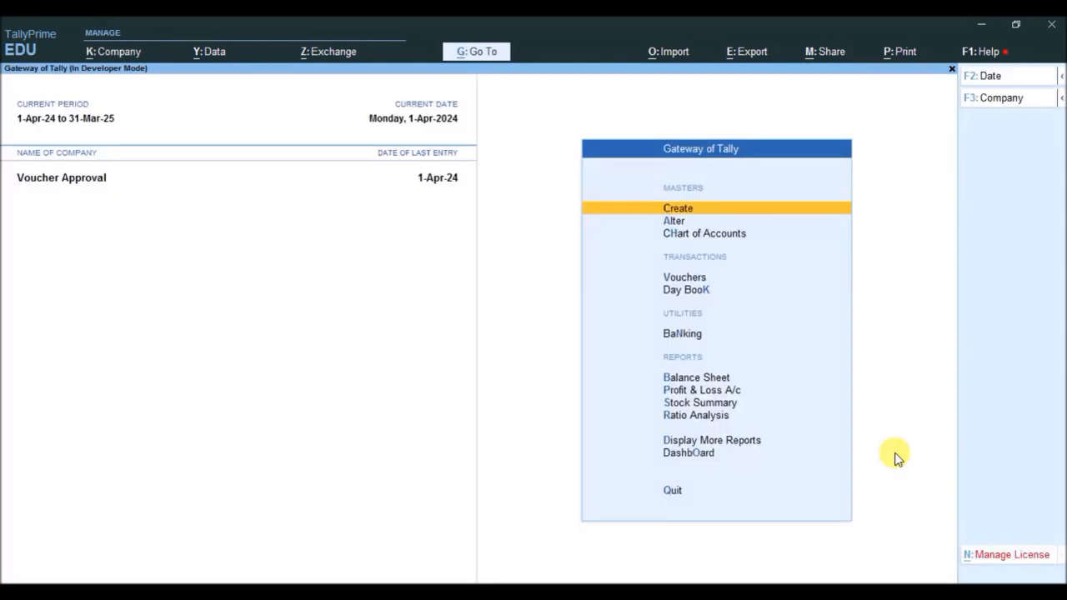
{"action": "key", "text": "Up"}
{"action": "key", "text": "Up"}
{"action": "key", "text": "Up"}
{"action": "key", "text": "Return"}
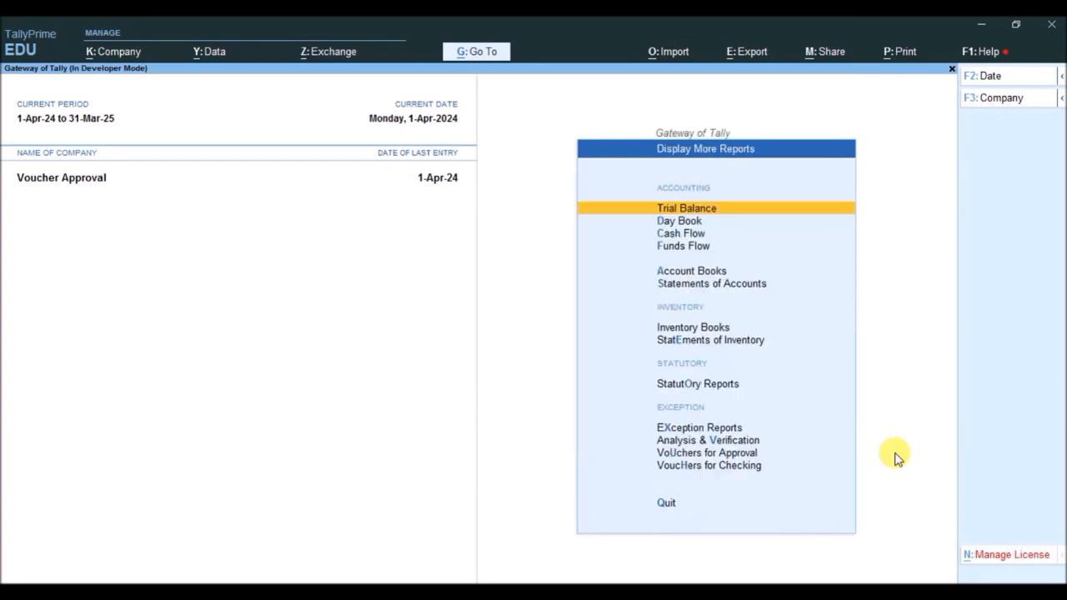
{"action": "key", "text": "Up"}
{"action": "key", "text": "Up"}
{"action": "key", "text": "Up"}
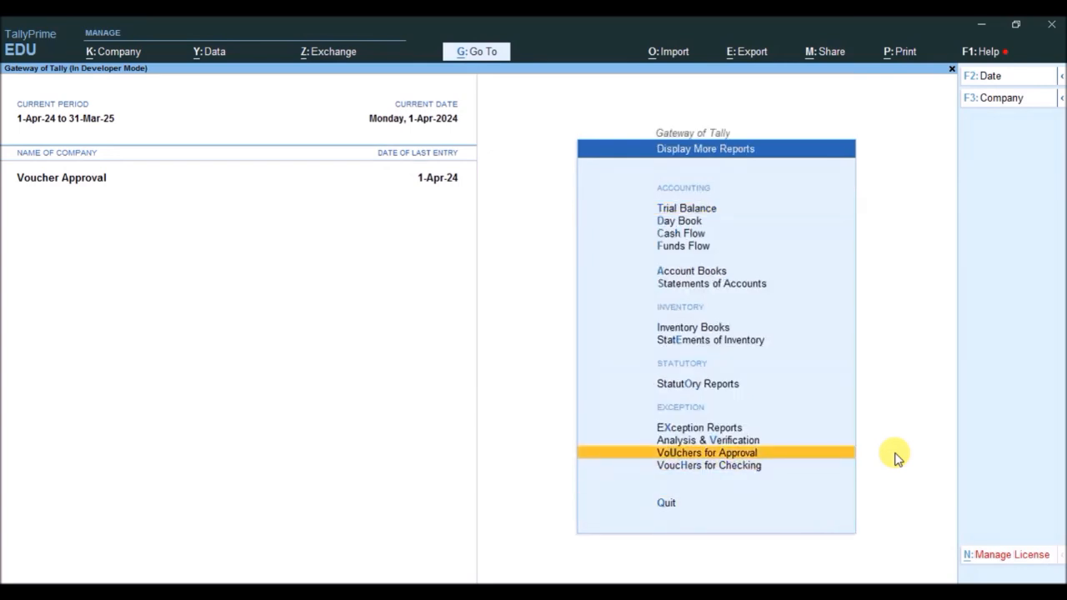
{"action": "key", "text": "Return"}
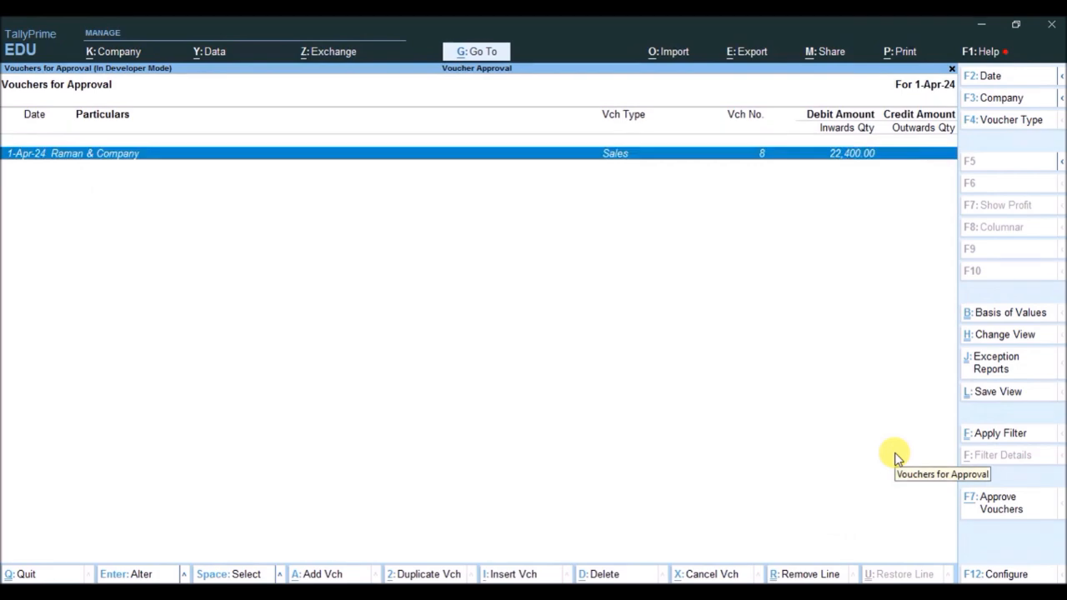
- Approve the Raman & Company sales voucher with the remark Done and return to the Gateway of Tally
{"action": "left_click", "coordinate": [990, 504]}
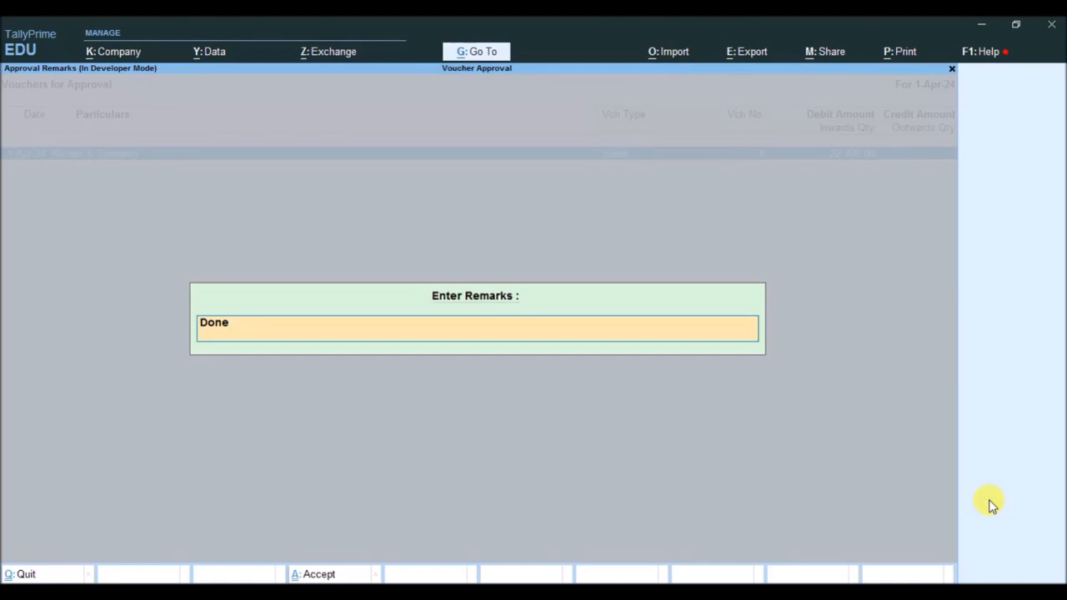
{"action": "key", "text": "Return"}
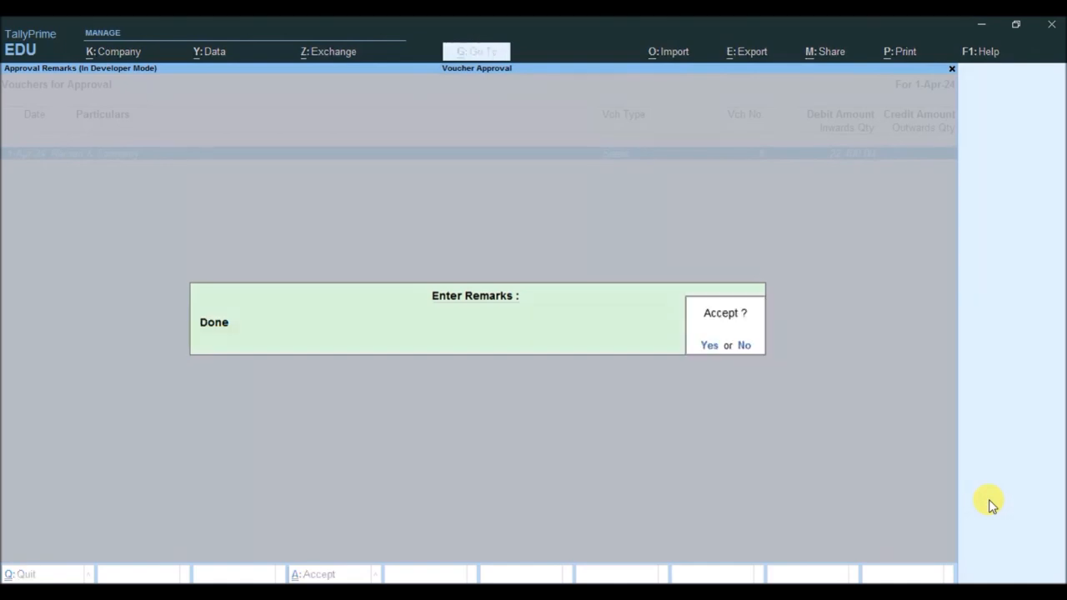
{"action": "key", "text": "Return"}
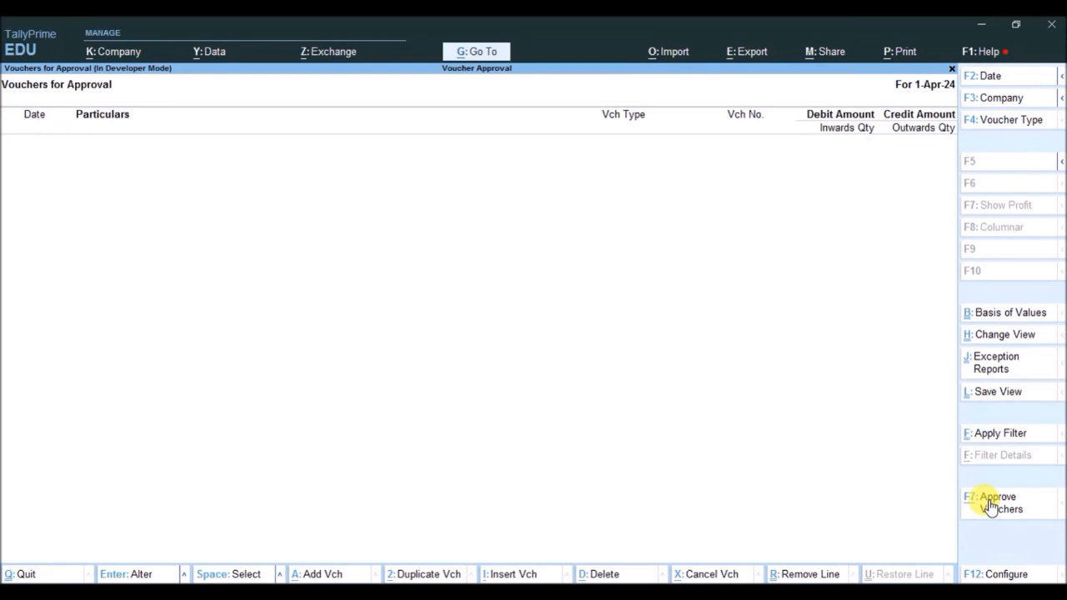
{"action": "key", "text": "Escape"}
{"action": "key", "text": "Escape"}
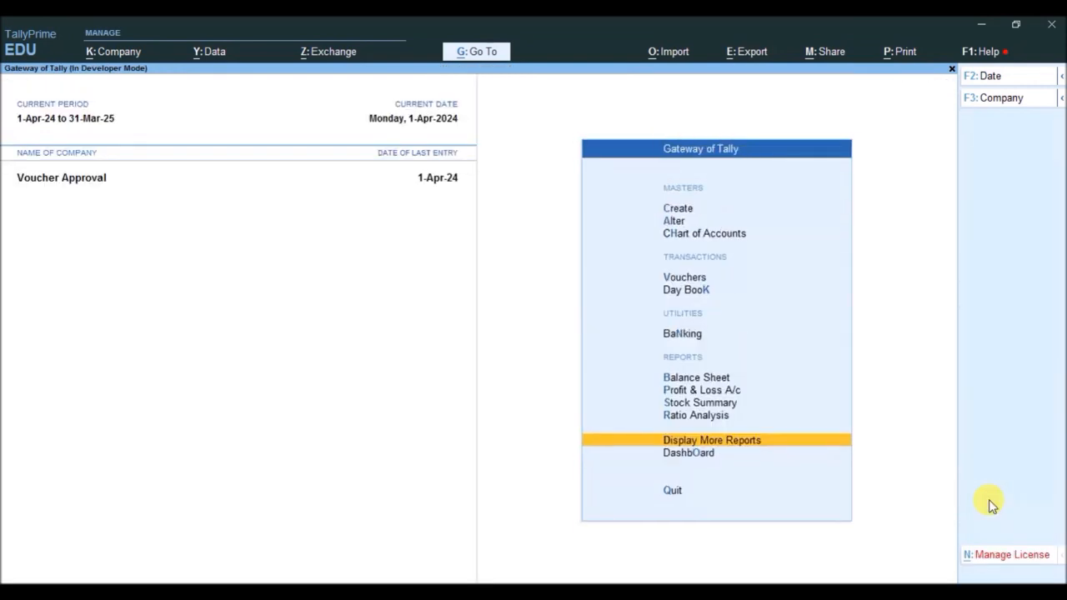
- Open the Day Book, view Raman & Company's sales voucher No. 8, and close the voucher and the Day Book
{"action": "key", "text": "k"}
{"action": "key", "text": "Down"}
{"action": "key", "text": "Down"}
{"action": "key", "text": "Down"}
{"action": "key", "text": "Down"}
{"action": "key", "text": "Down"}
{"action": "key", "text": "Down"}
{"action": "key", "text": "Down"}
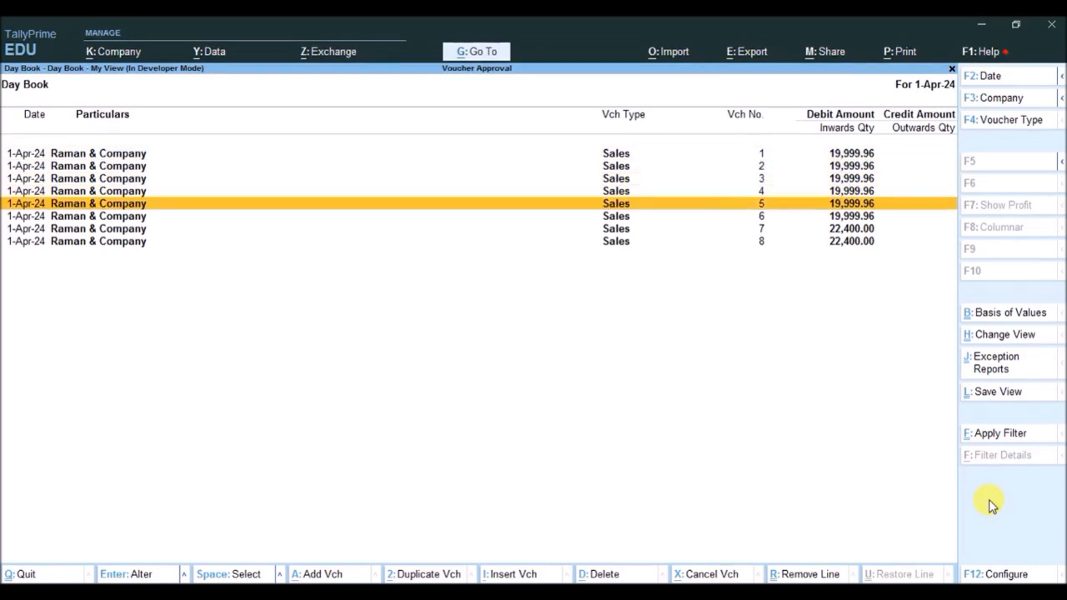
{"action": "key", "text": "Return"}
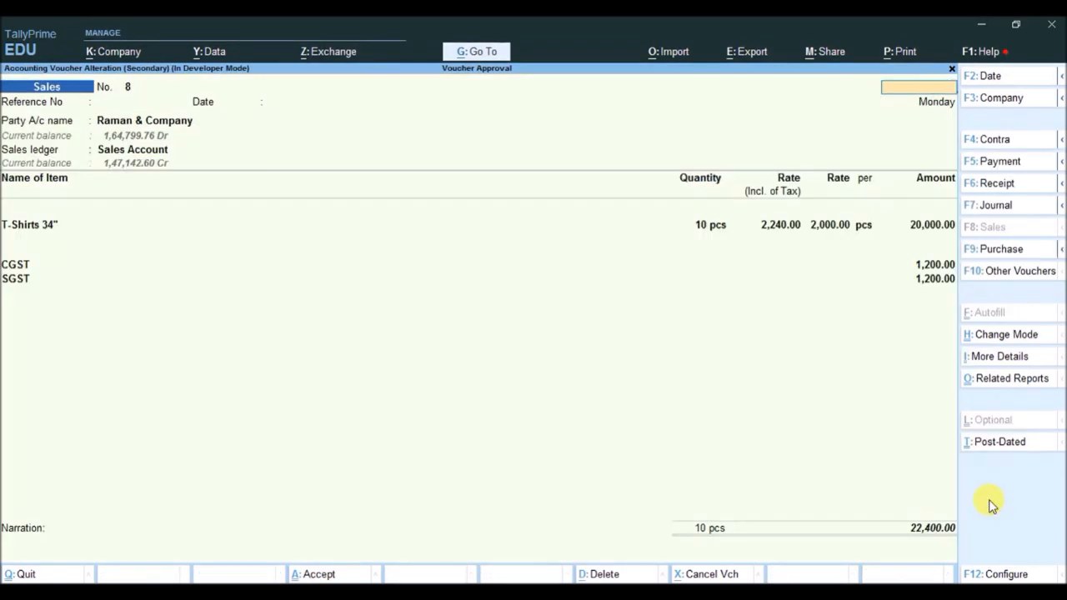
{"action": "key", "text": "Escape"}
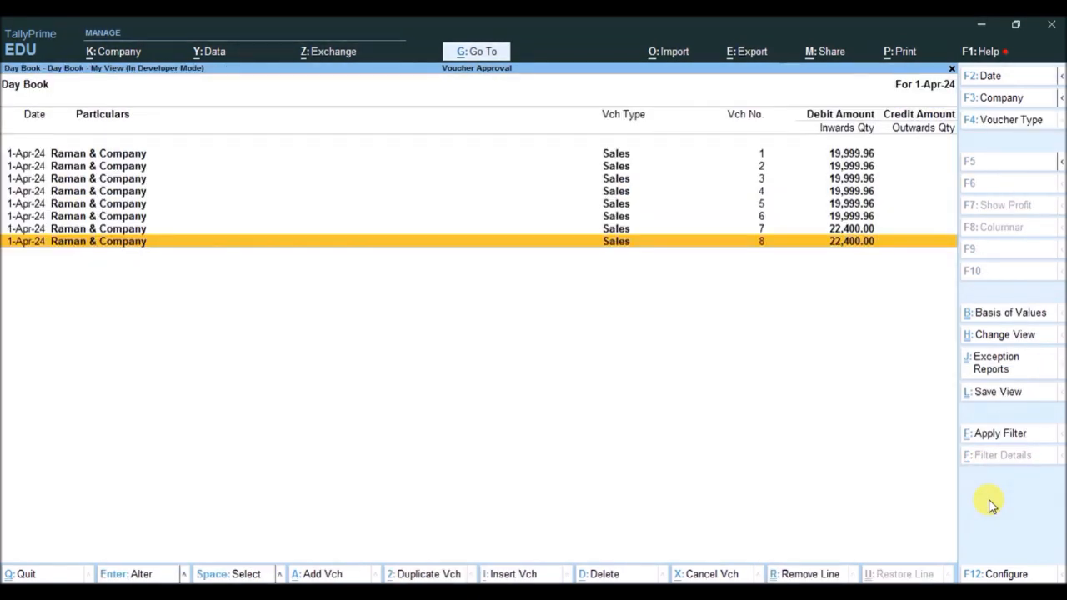
{"action": "key", "text": "Escape"}
{"action": "key", "text": "Escape"}
- Display the Raman & Company ledger vouchers from Account Books, examine the entry for voucher No. 8, and leave the reports
{"action": "key", "text": "Return"}
{"action": "type", "text": "a"}
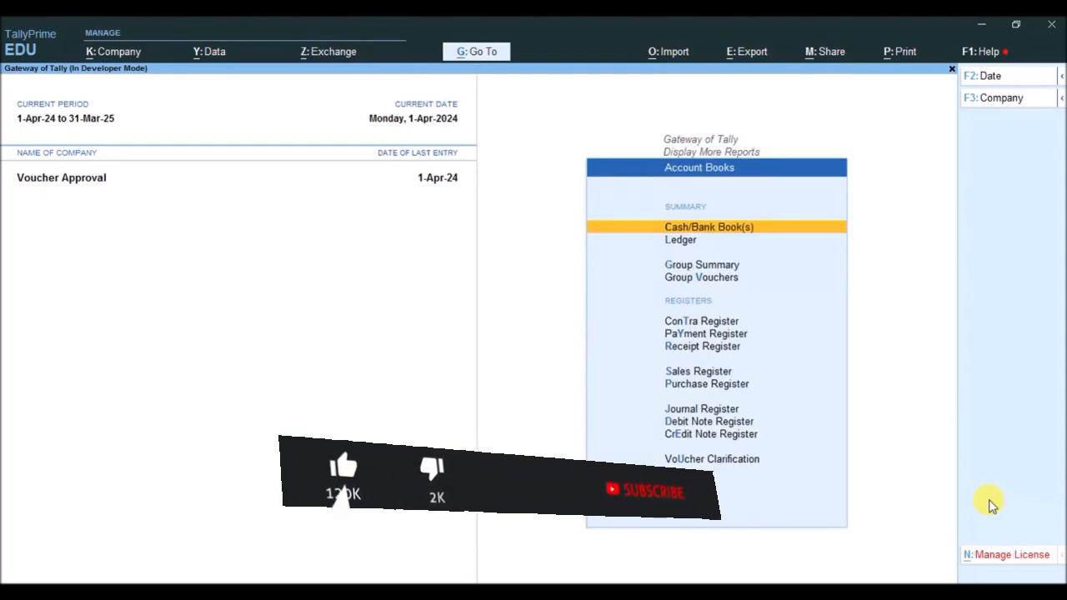
{"action": "type", "text": "lRa"}
{"action": "key", "text": "Return"}
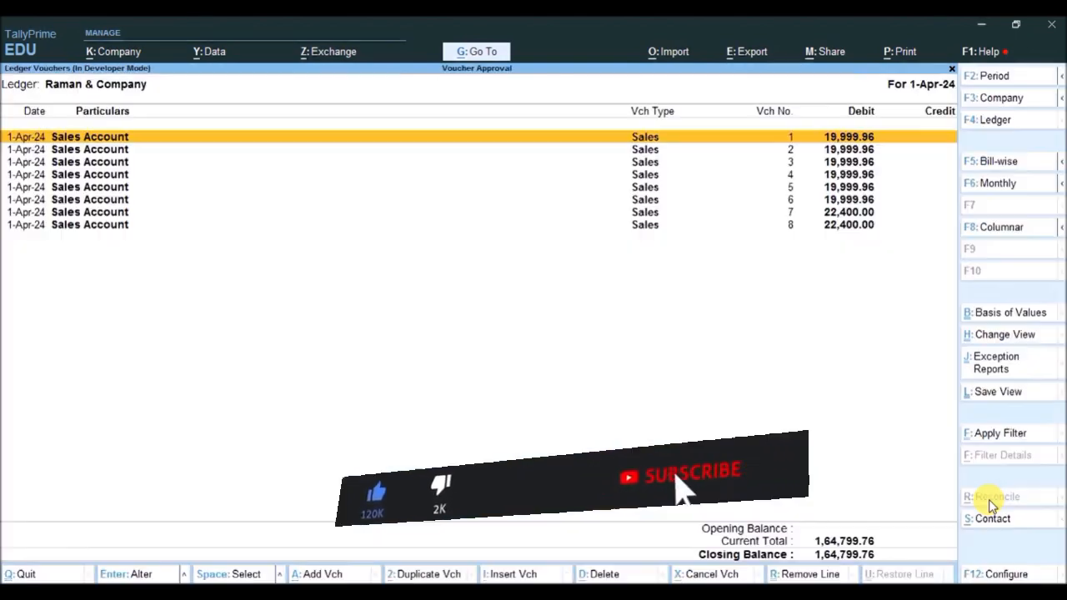
{"action": "key", "text": "Down"}
{"action": "key", "text": "Down"}
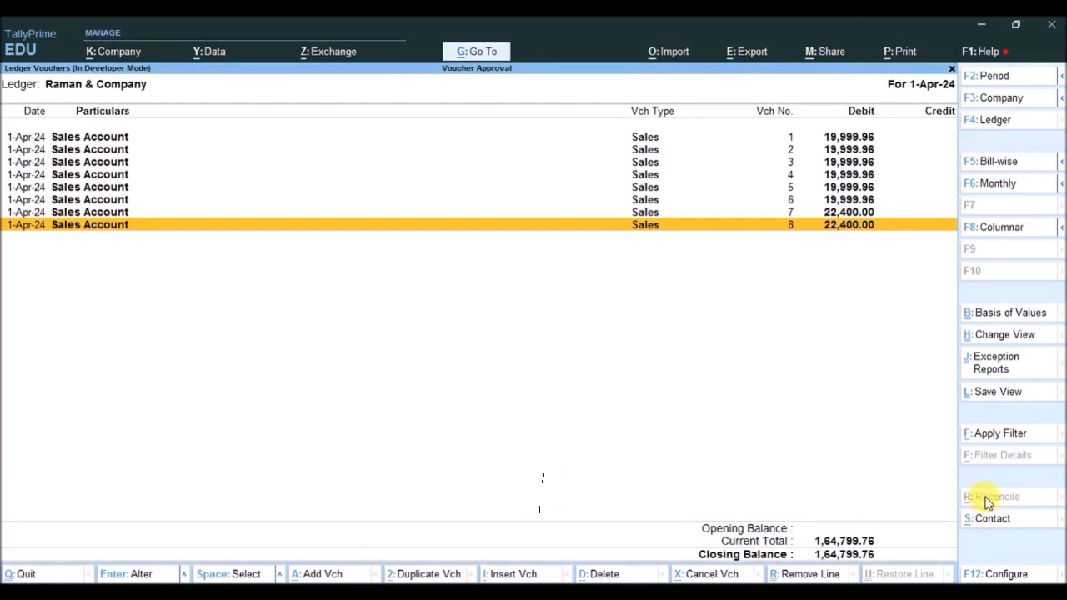
{"action": "key", "text": "Escape"}
{"action": "key", "text": "Escape"}
{"action": "key", "text": "Escape"}
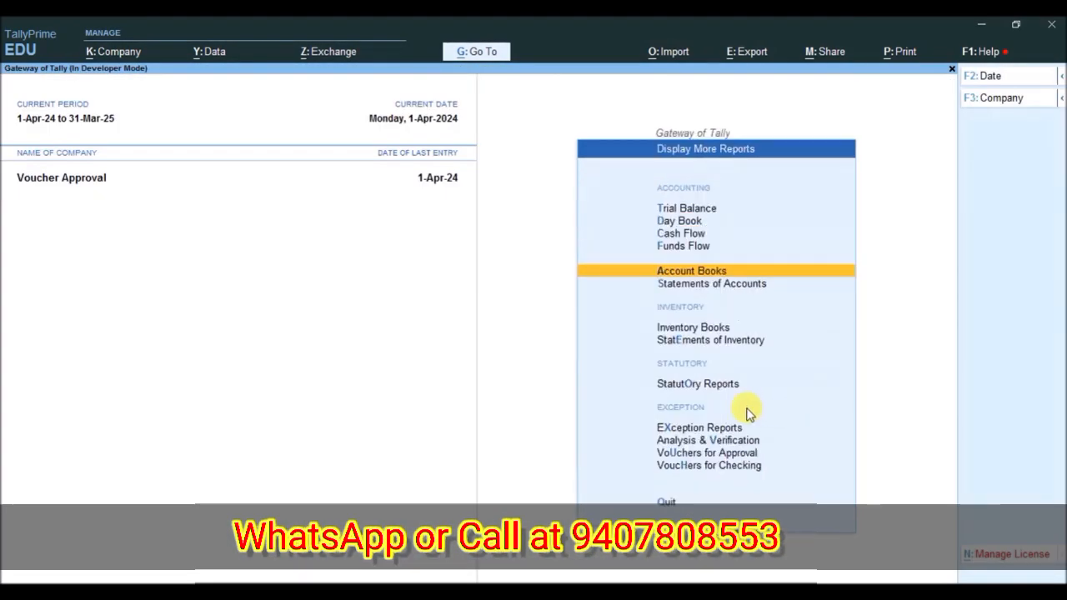
{"action": "key", "text": "Escape"}
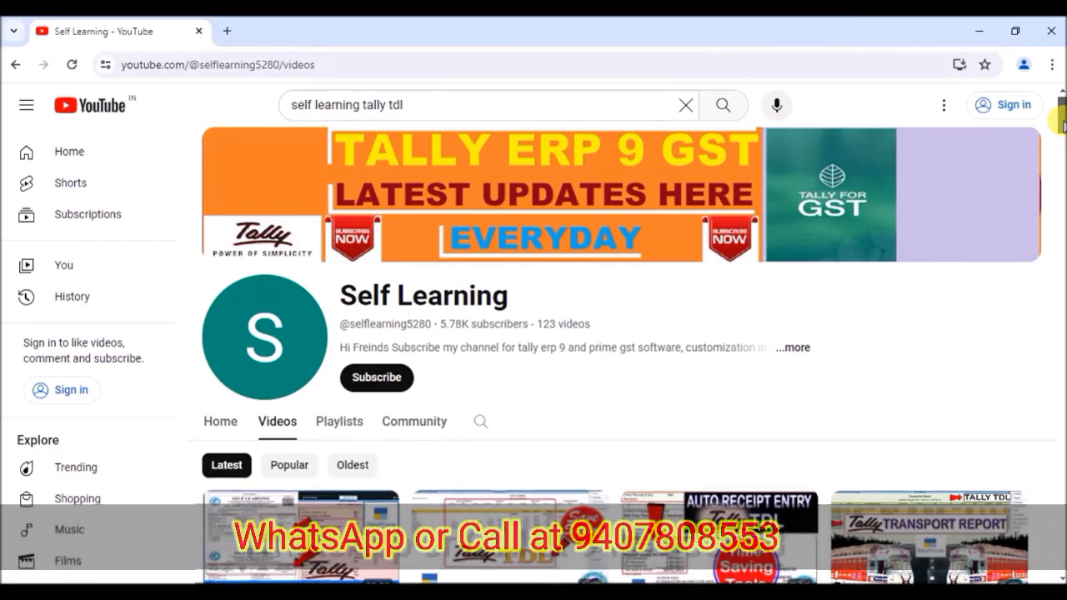
- Browse the list of videos on the Self Learning YouTube channel in the web browser
{"action": "left_click_drag", "start_coordinate": [1063, 122], "coordinate": [1061, 260]}
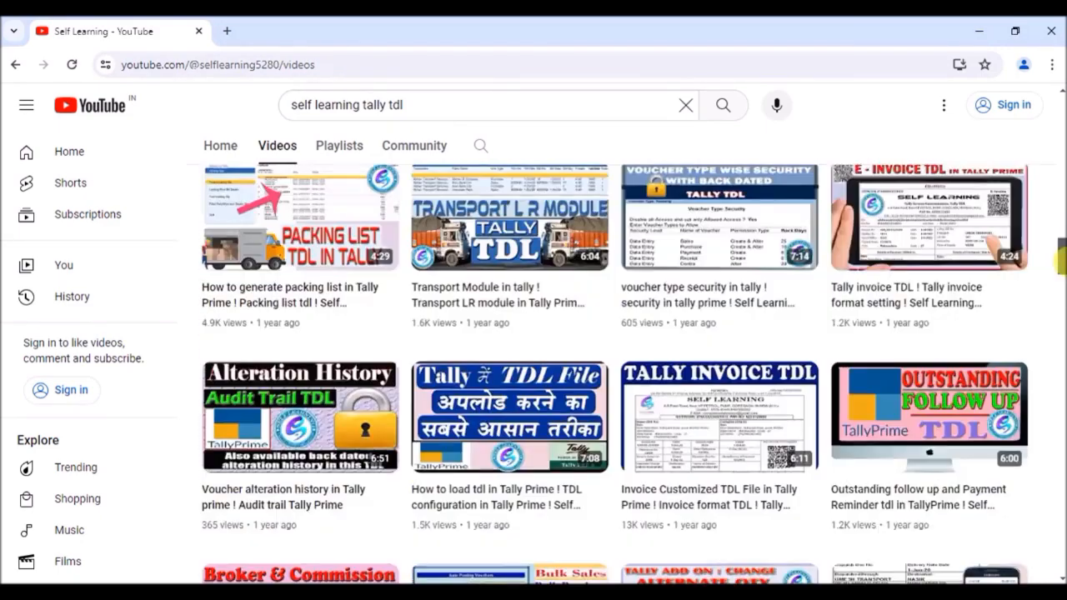